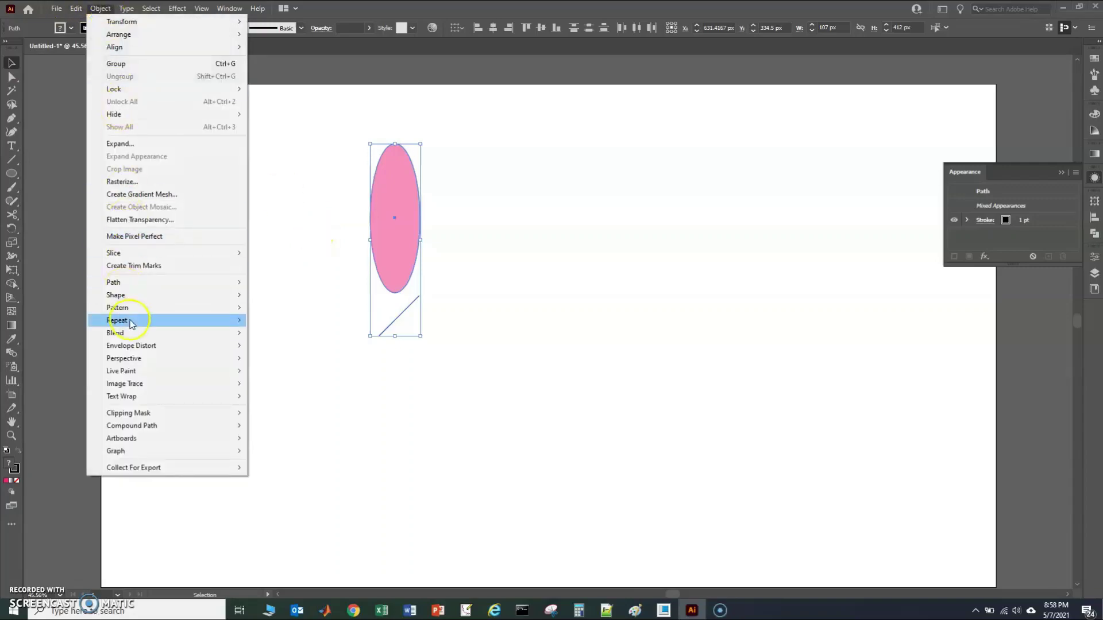
# Step: Radially repeat the pink ellipse and line into 32 copies with a tighter radius
pyautogui.click(273, 320)
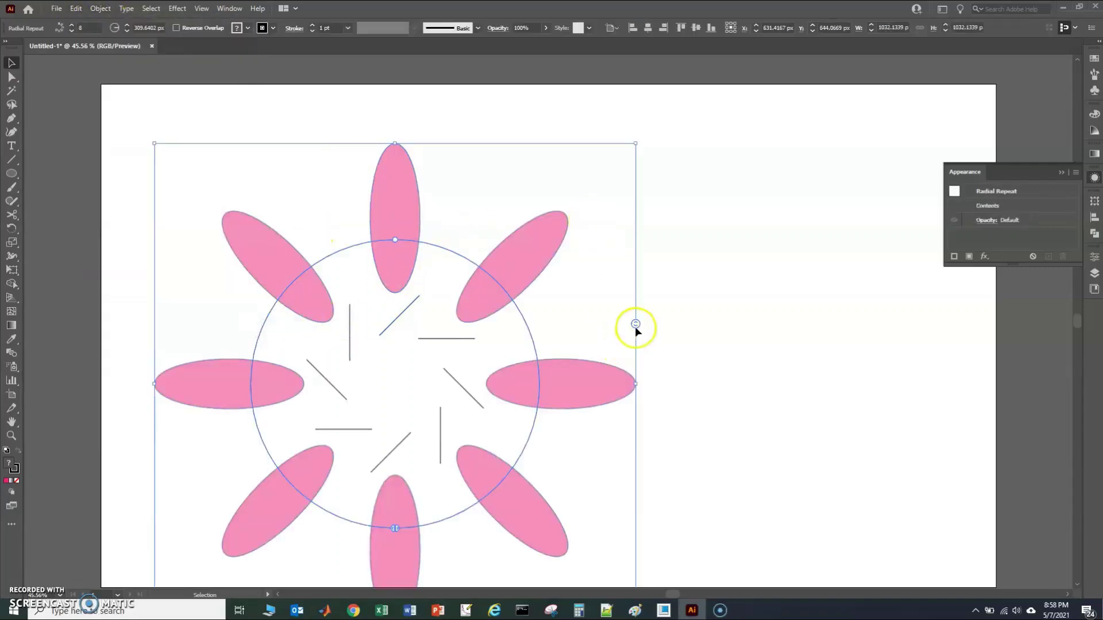
pyautogui.moveTo(636, 324); pyautogui.dragTo(592, 200)
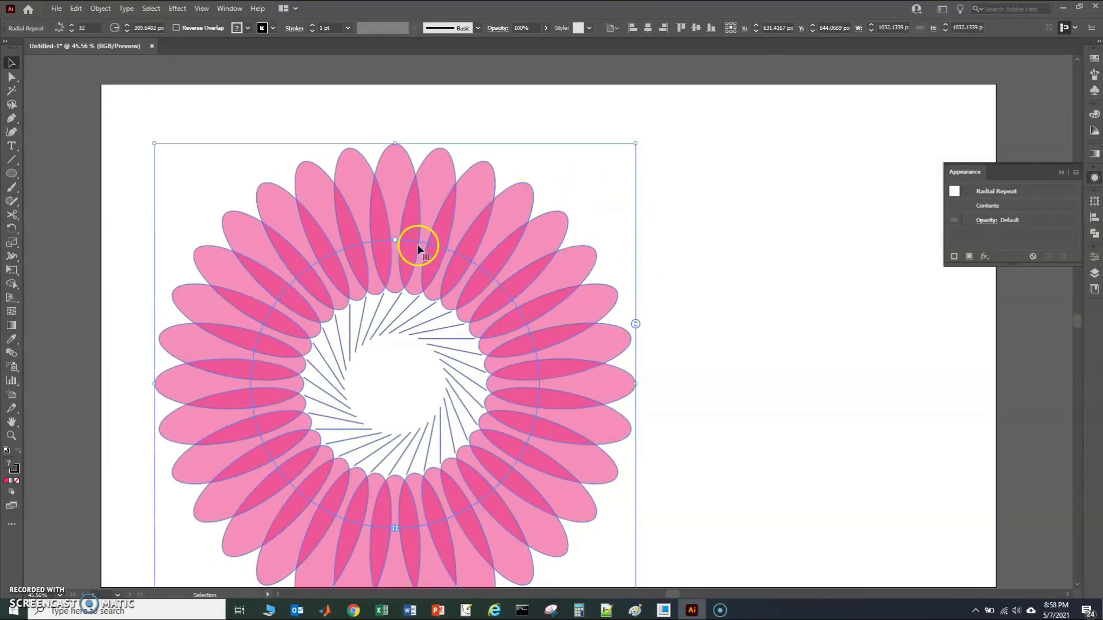
pyautogui.moveTo(394, 237); pyautogui.dragTo(395, 303)
pyautogui.click(655, 386)
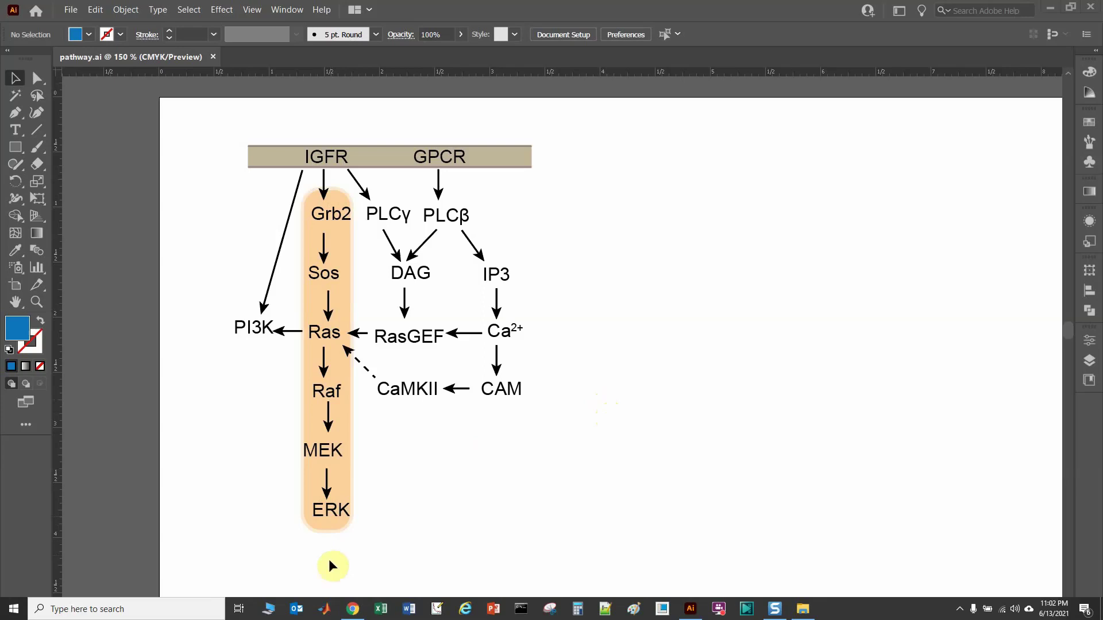
# Step: Horizontally centre the orange column's labels and arrows, undoing a trial vertical distribution
pyautogui.moveTo(338, 574); pyautogui.dragTo(314, 177)
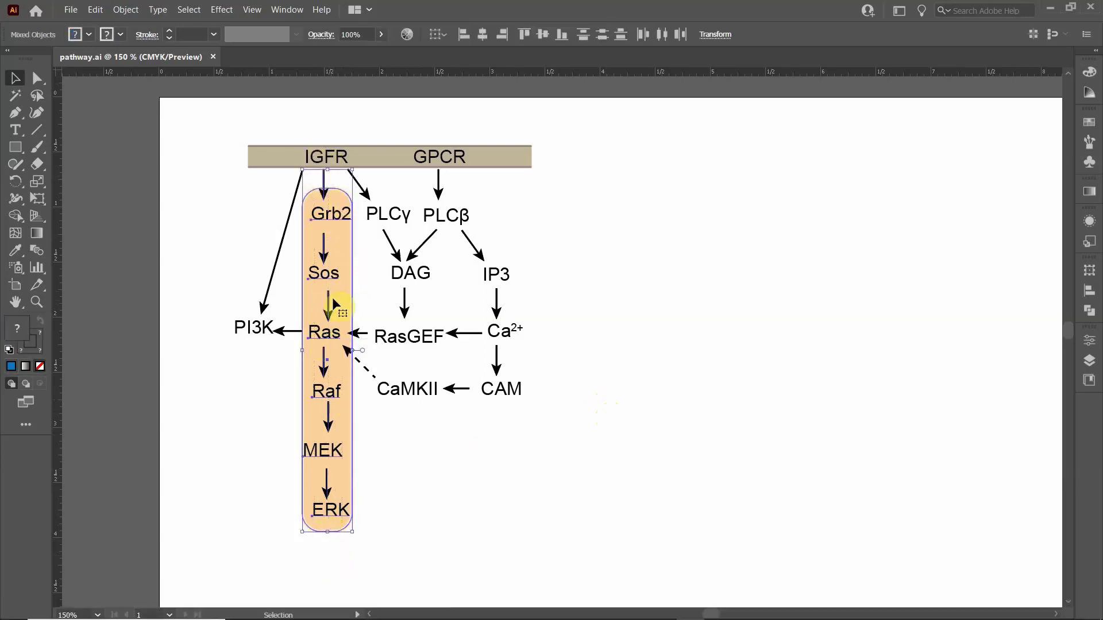
pyautogui.click(484, 34)
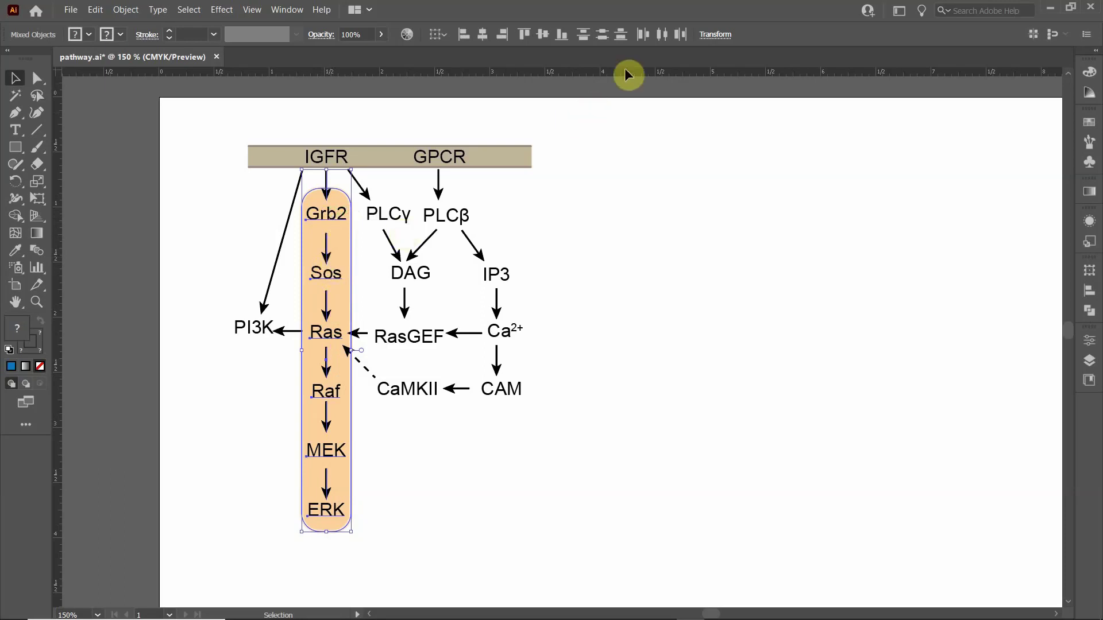
pyautogui.click(600, 34)
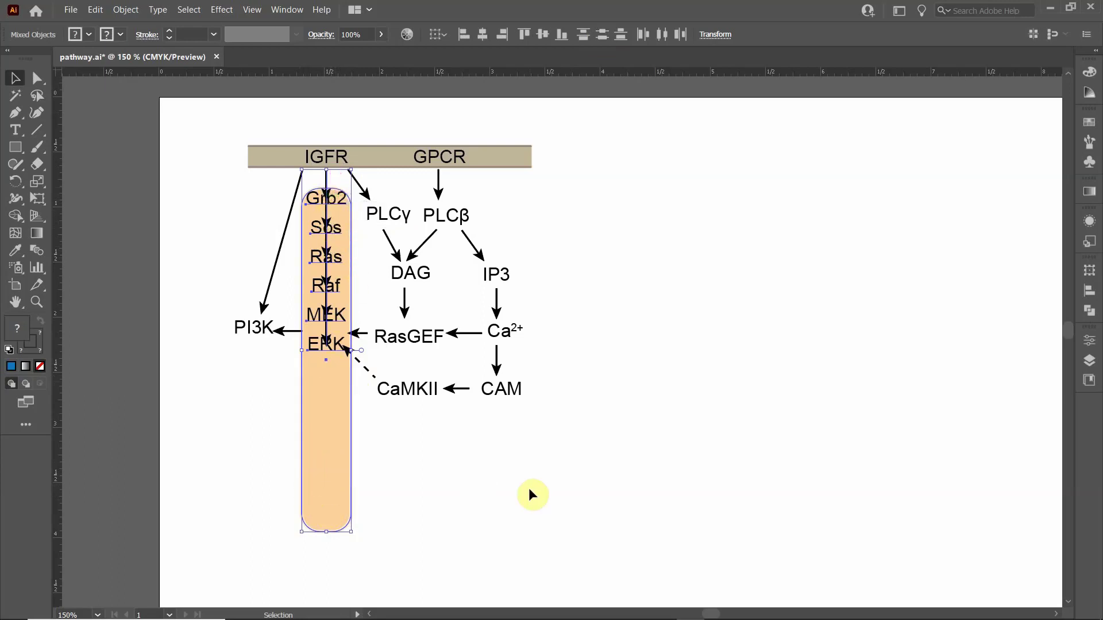
pyautogui.hotkey('ctrl', 'z')
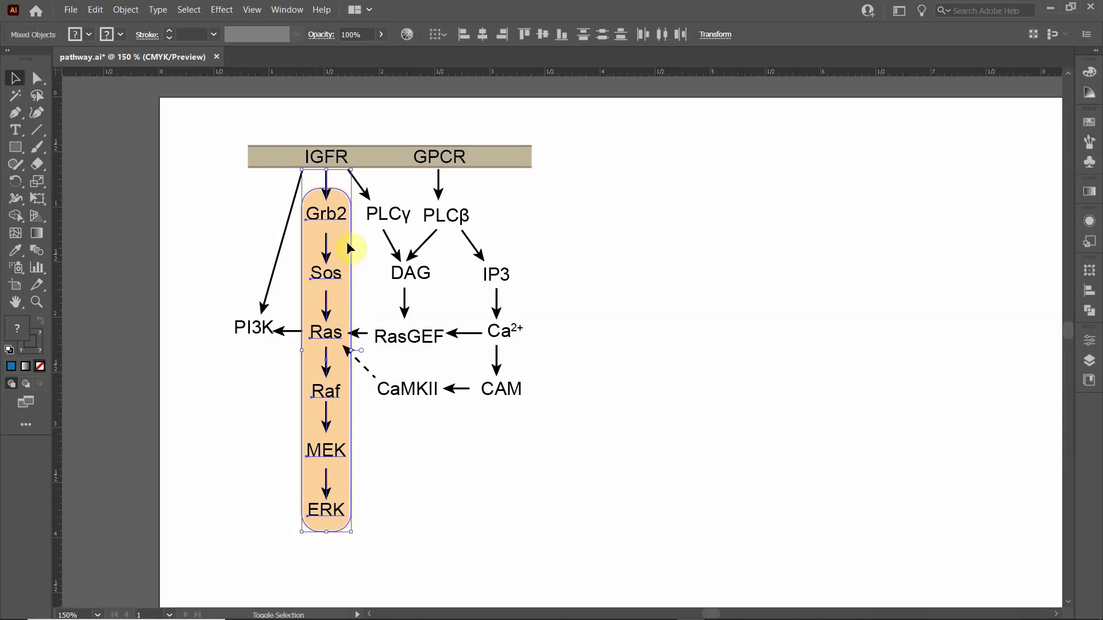
# Step: Exclude the orange capsule and centre the Grb2-to-ERK labels and arrows among themselves
pyautogui.keyDown('shift'); pyautogui.click(344, 247); pyautogui.keyUp('shift')
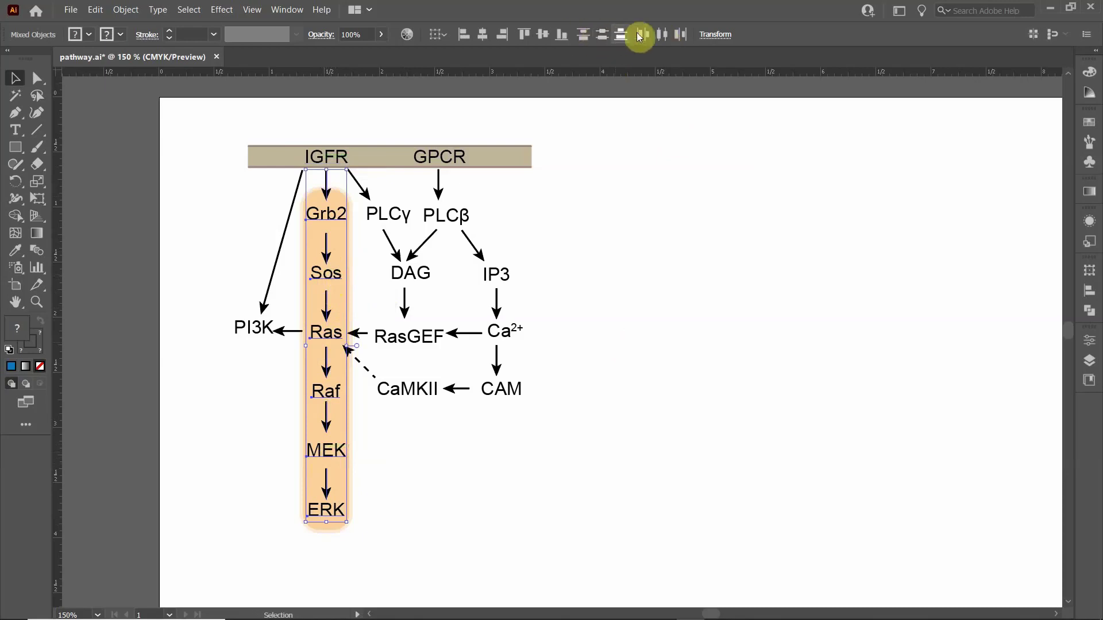
pyautogui.click(601, 39)
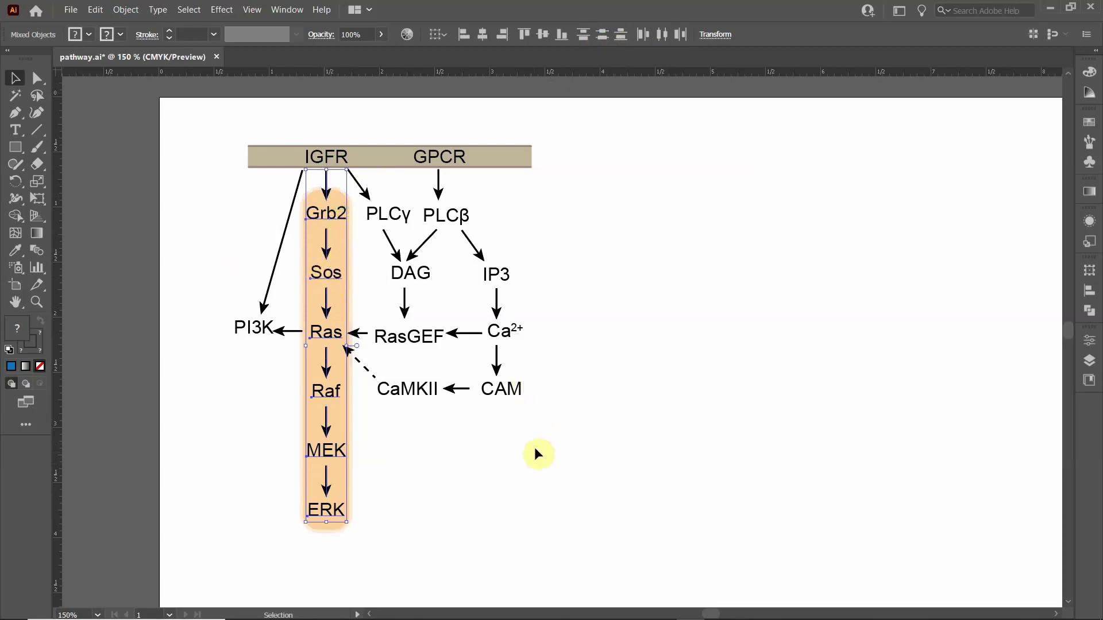
pyautogui.click(471, 490)
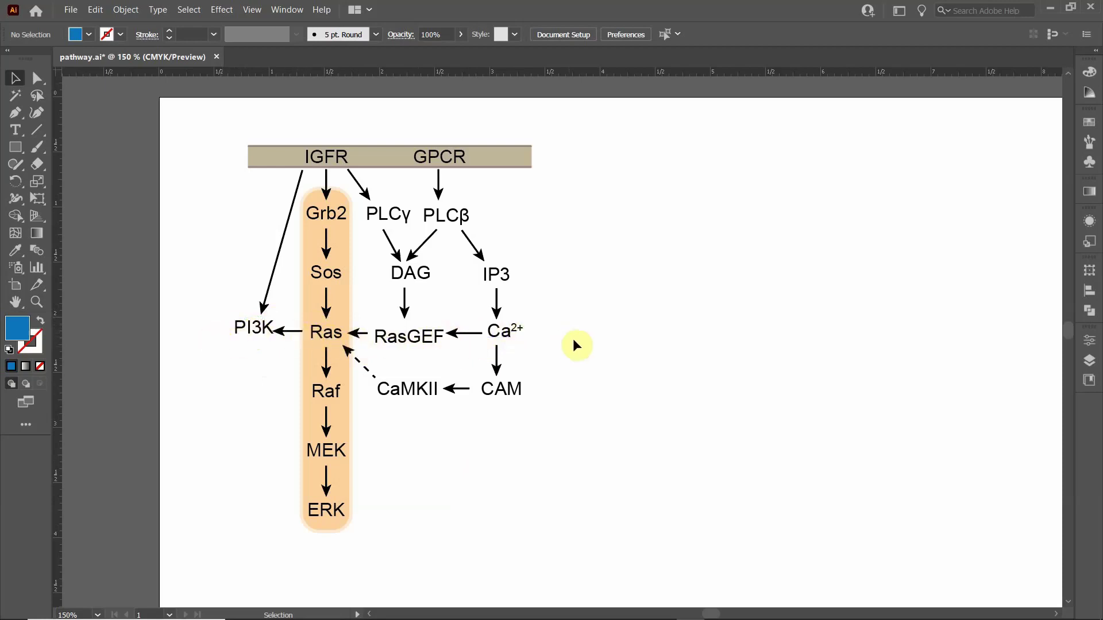
# Step: Align PI3K, Ras, RasGEF, Ca2+ and their arrows on vertical centres and distribute their centres evenly
pyautogui.click(240, 327)
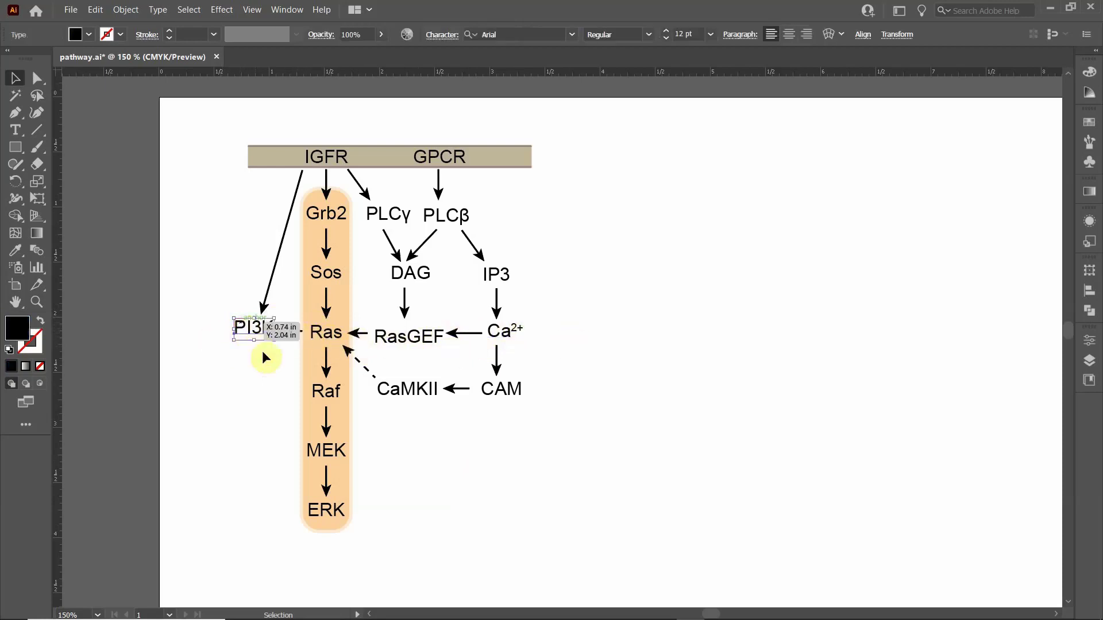
pyautogui.keyDown('shift'); pyautogui.click(294, 329); pyautogui.keyUp('shift')
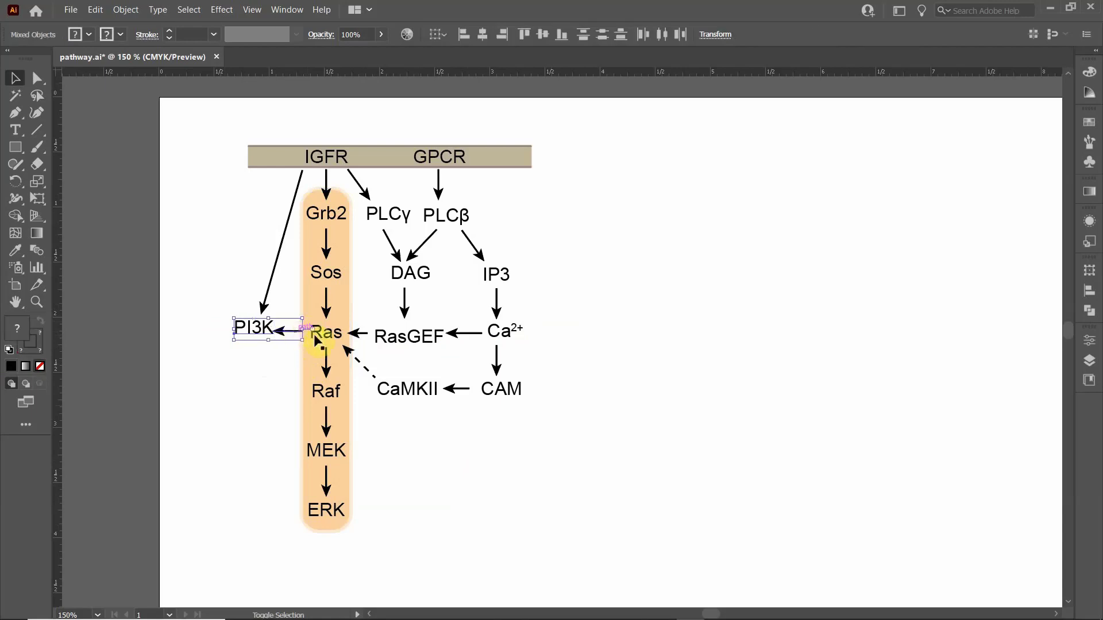
pyautogui.keyDown('shift'); pyautogui.click(332, 333); pyautogui.keyUp('shift')
pyautogui.keyDown('shift'); pyautogui.click(354, 335); pyautogui.keyUp('shift')
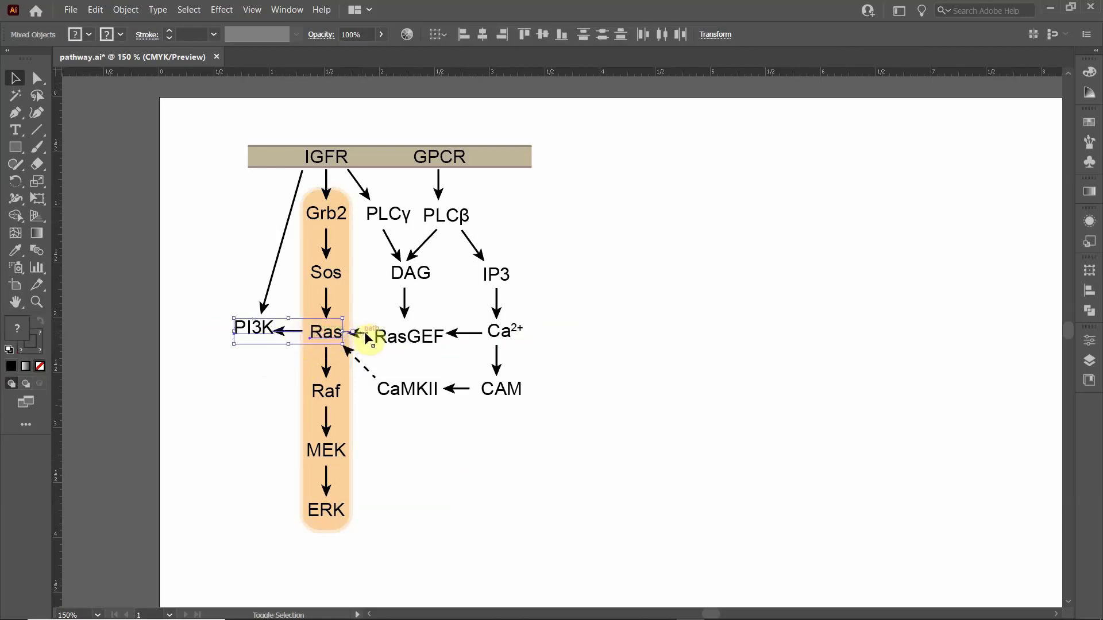
pyautogui.keyDown('shift'); pyautogui.click(406, 342); pyautogui.keyUp('shift')
pyautogui.keyDown('shift'); pyautogui.click(472, 340); pyautogui.keyUp('shift')
pyautogui.keyDown('shift'); pyautogui.click(501, 332); pyautogui.keyUp('shift')
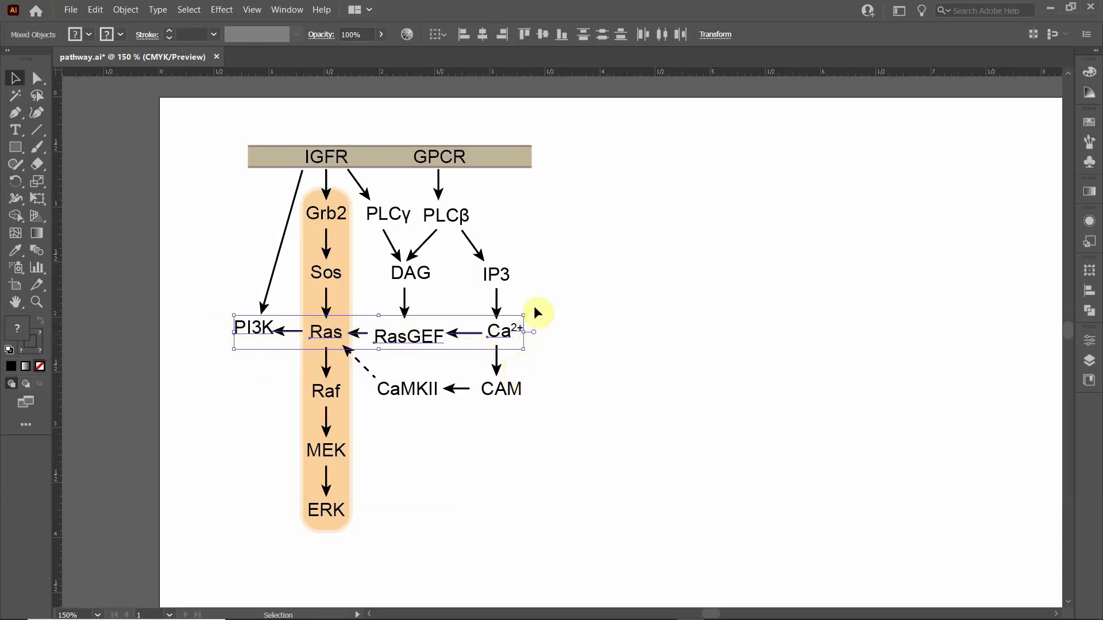
pyautogui.click(544, 34)
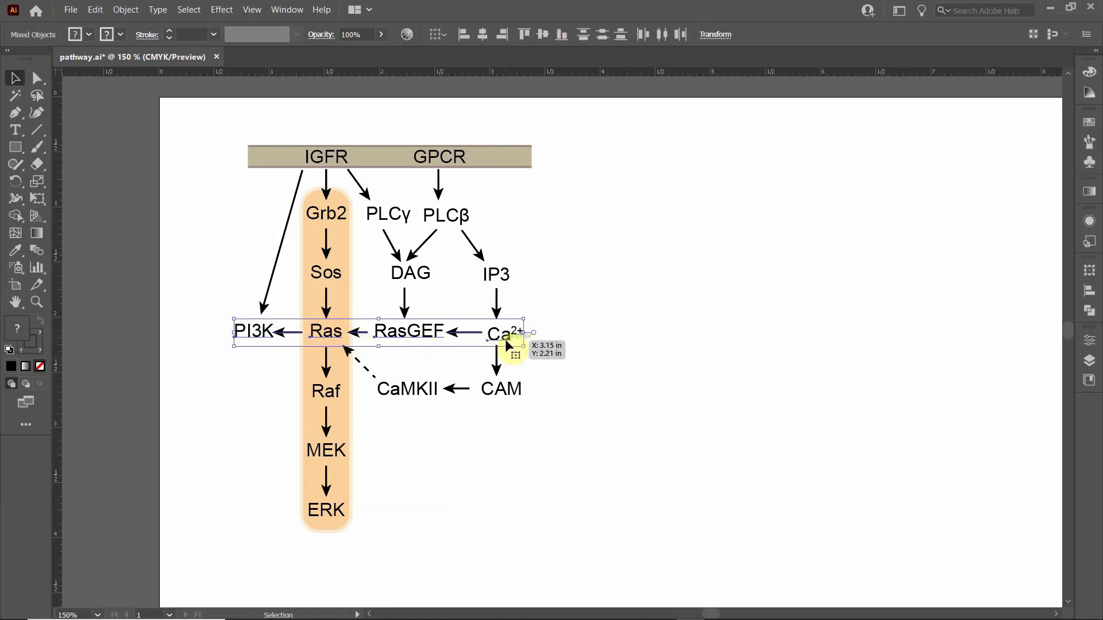
pyautogui.click(664, 37)
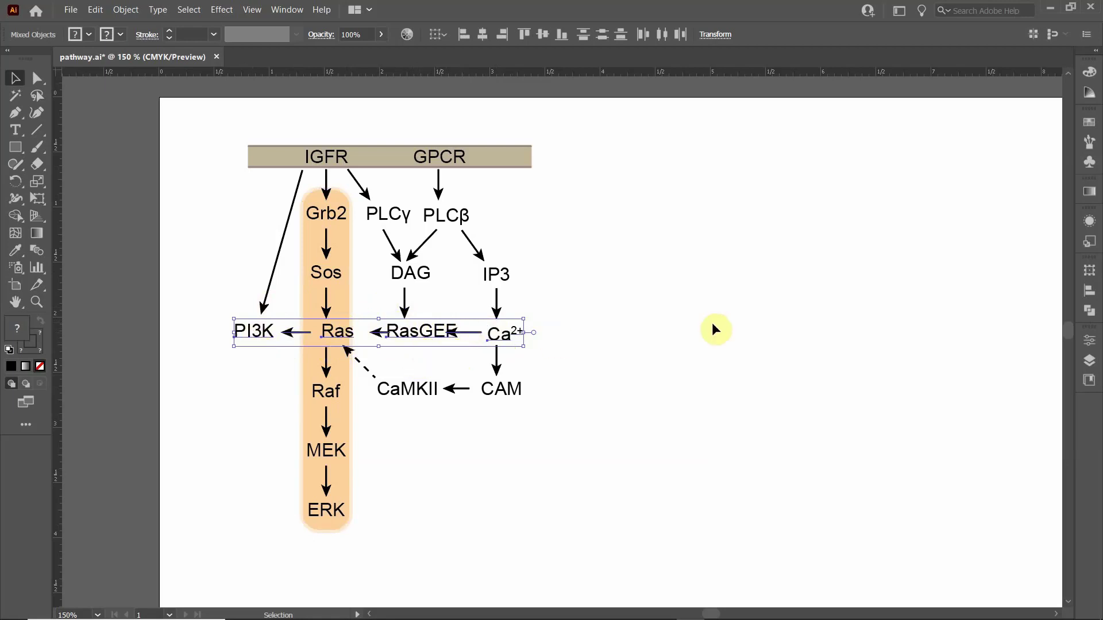
# Step: Undo the uneven horizontal distribution and look for the Align panel's spacing options
pyautogui.hotkey('ctrl', 'z')
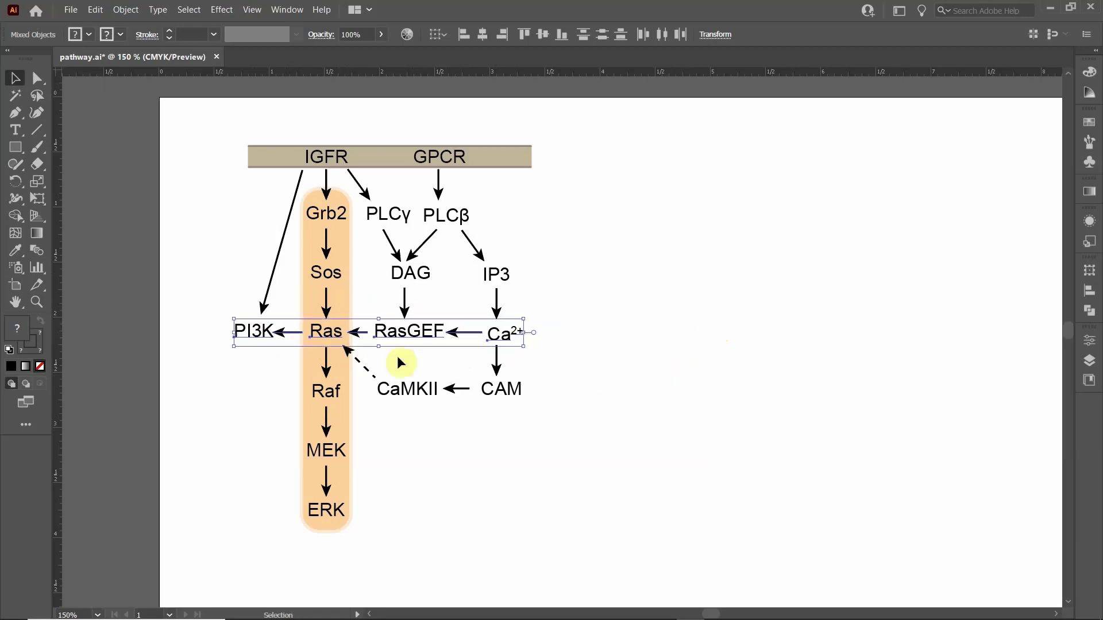
pyautogui.click(1091, 293)
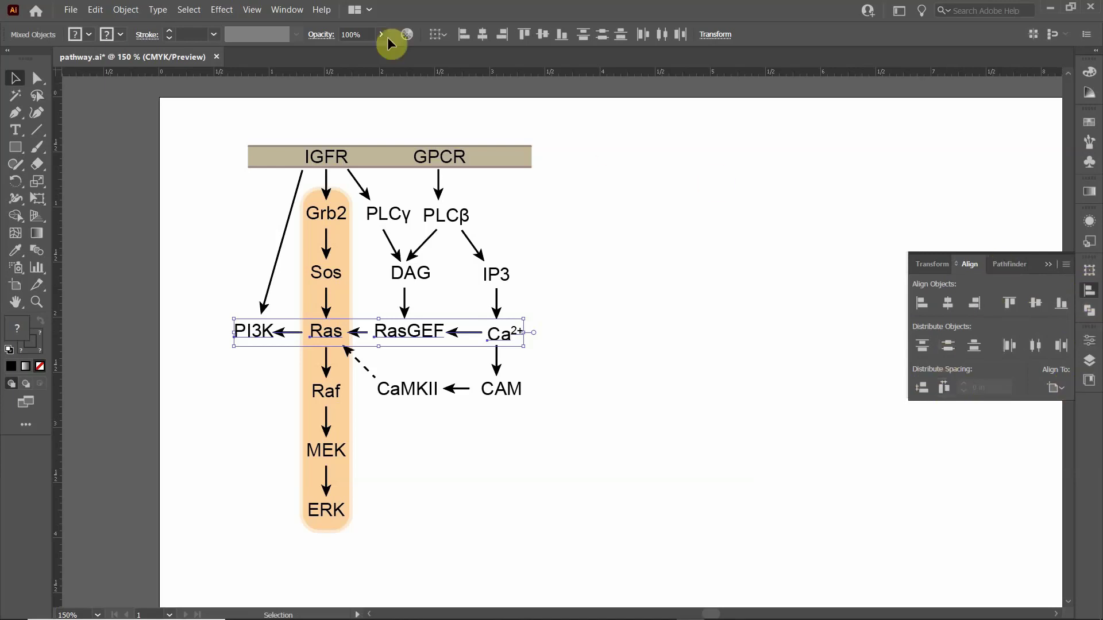
pyautogui.click(285, 10)
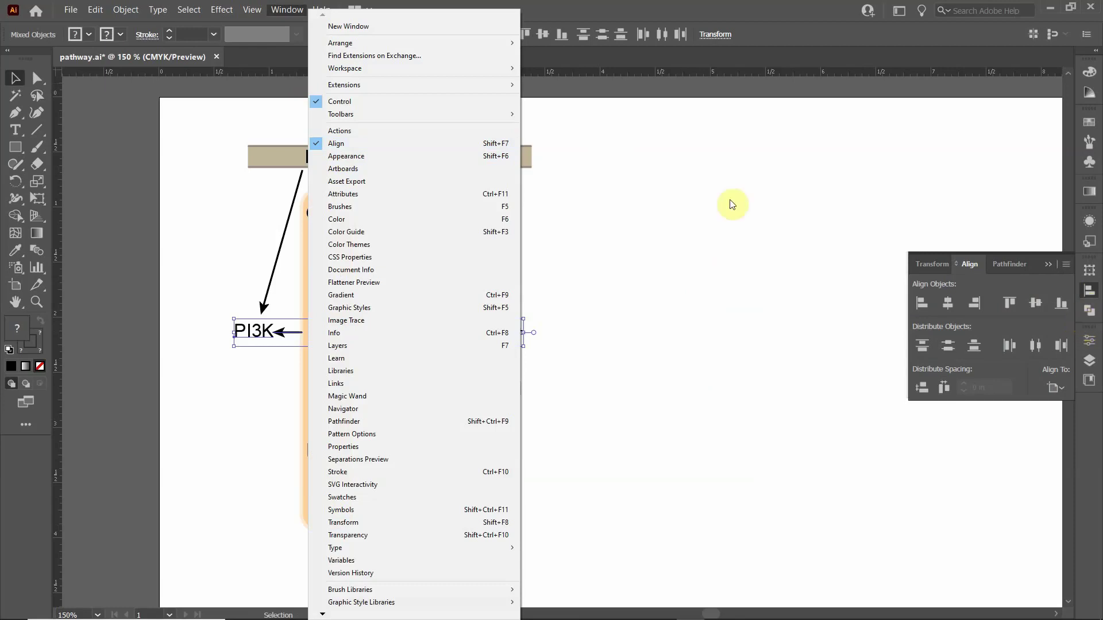
pyautogui.click(1098, 286)
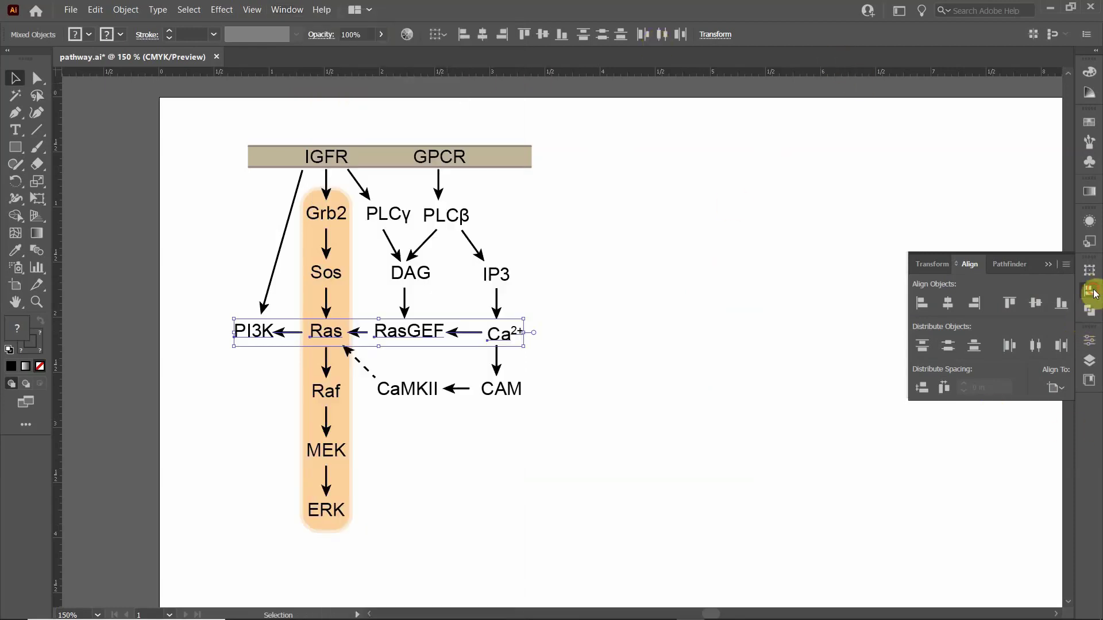
pyautogui.click(1093, 293)
# Step: With Ras as key object, distribute the row's horizontal spacing at 0.05 in after trying 0.1 in
pyautogui.click(1092, 292)
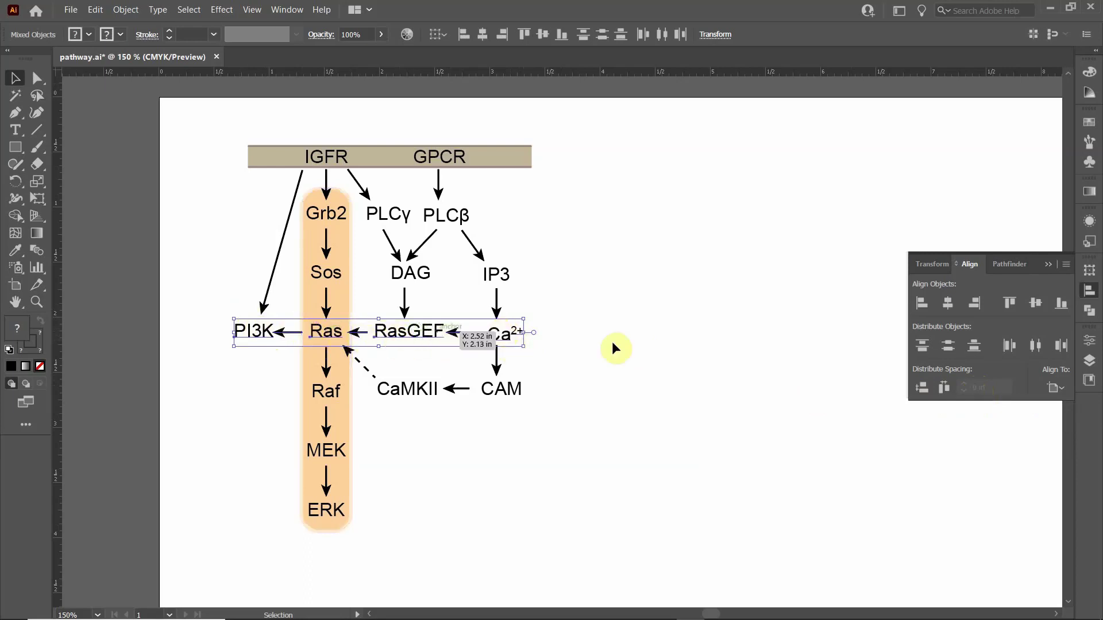
pyautogui.click(318, 333)
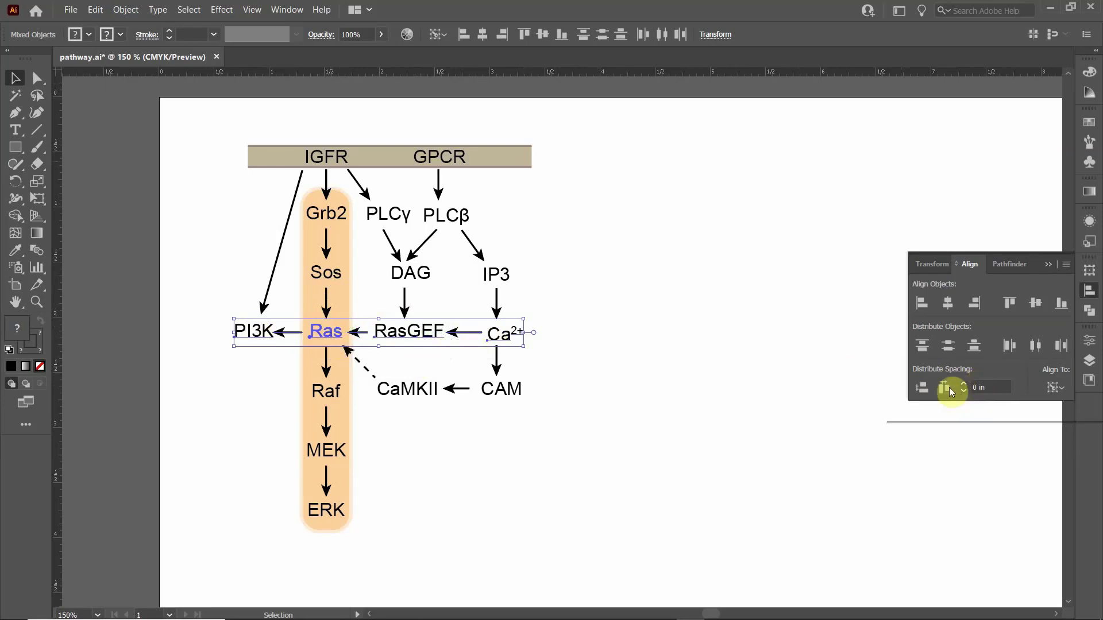
pyautogui.click(978, 388)
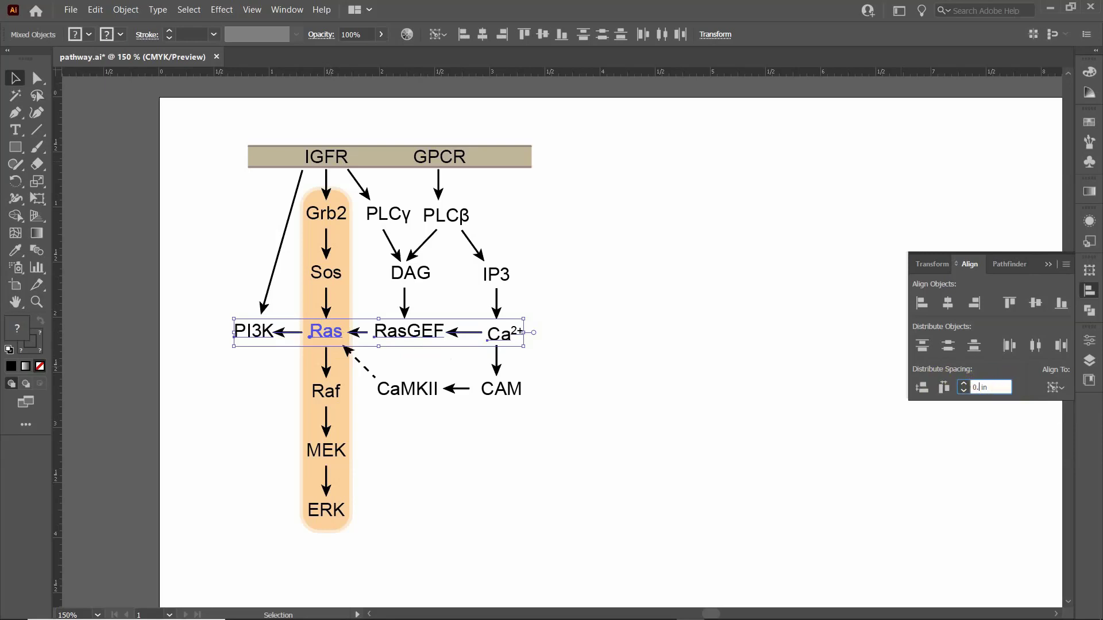
pyautogui.write('.1')
pyautogui.click(946, 388)
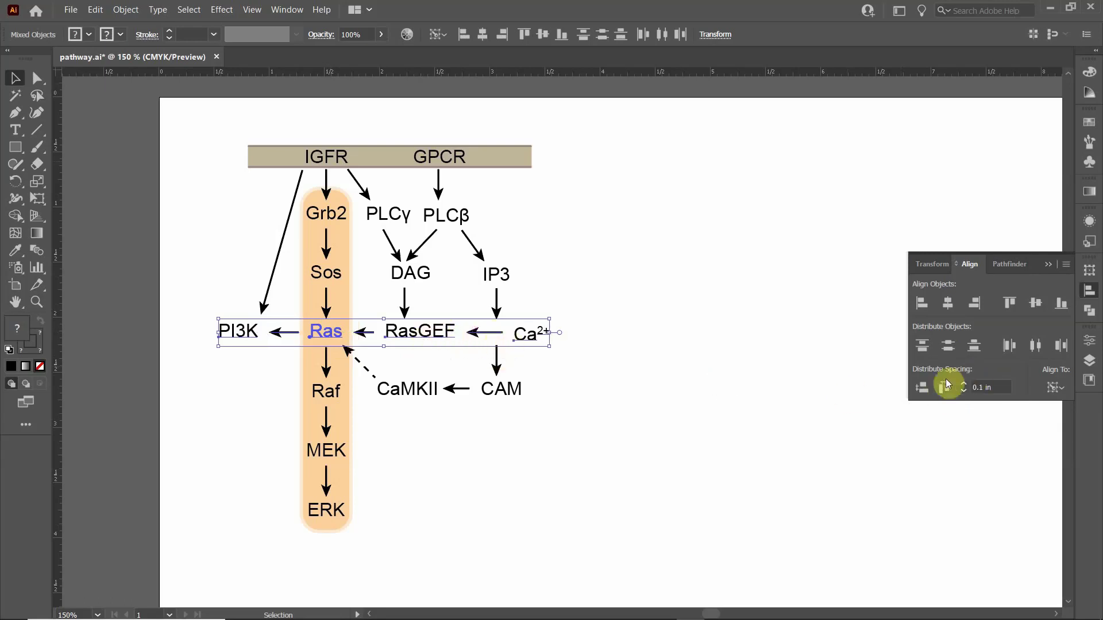
pyautogui.click(987, 383)
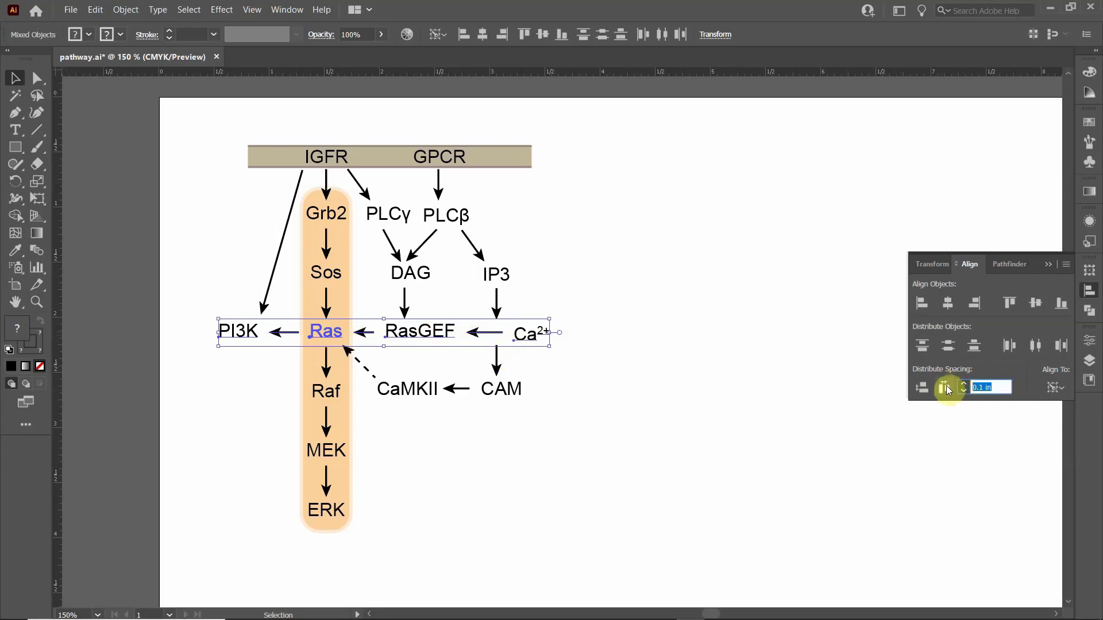
pyautogui.write('0.05')
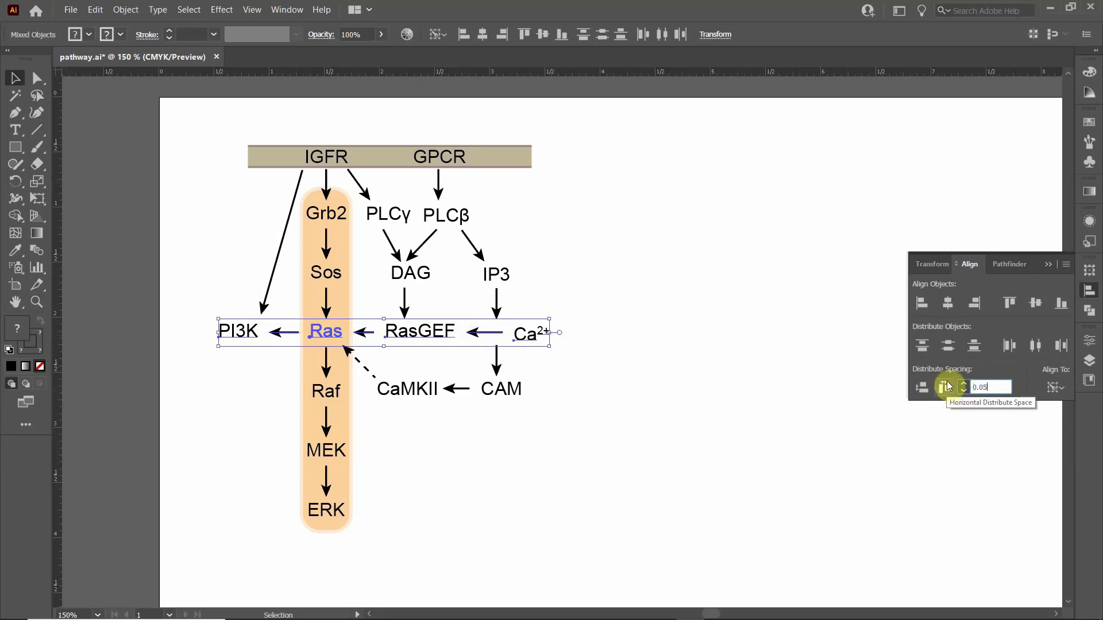
pyautogui.click(944, 388)
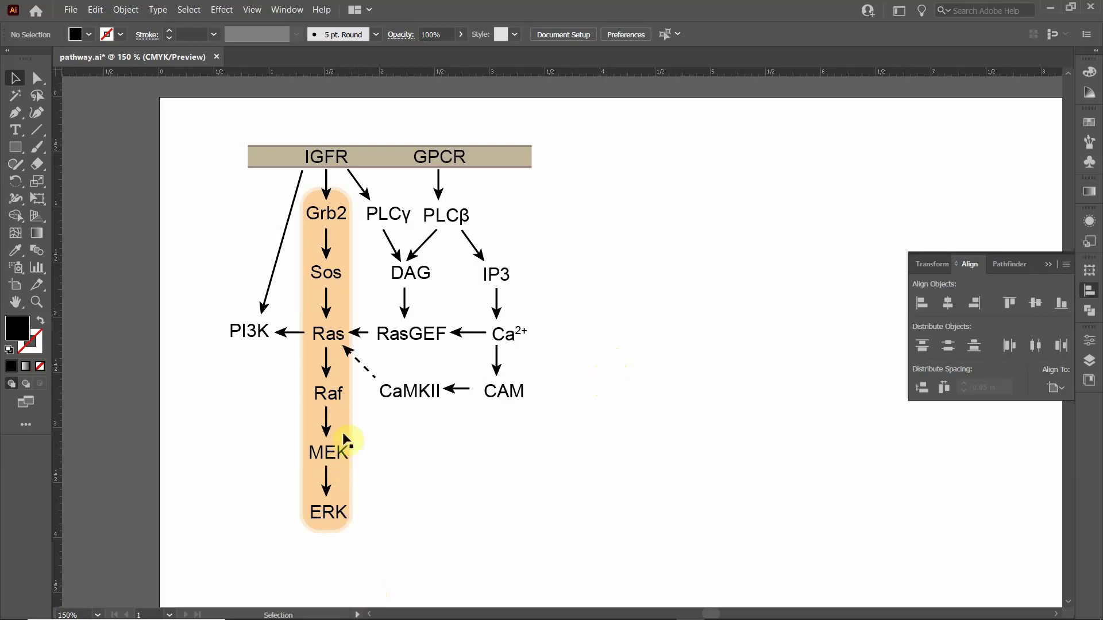
# Step: Select the MEK label in the orange Grb2-to-ERK column
pyautogui.click(338, 452)
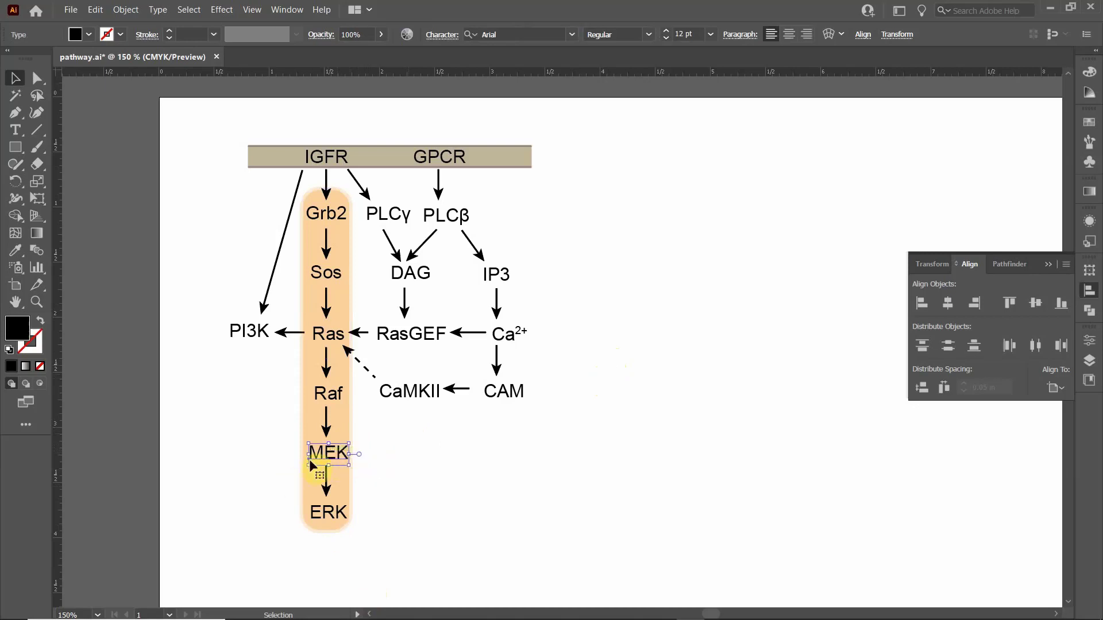
pyautogui.moveTo(315, 462); pyautogui.dragTo(316, 462)
pyautogui.click(381, 505)
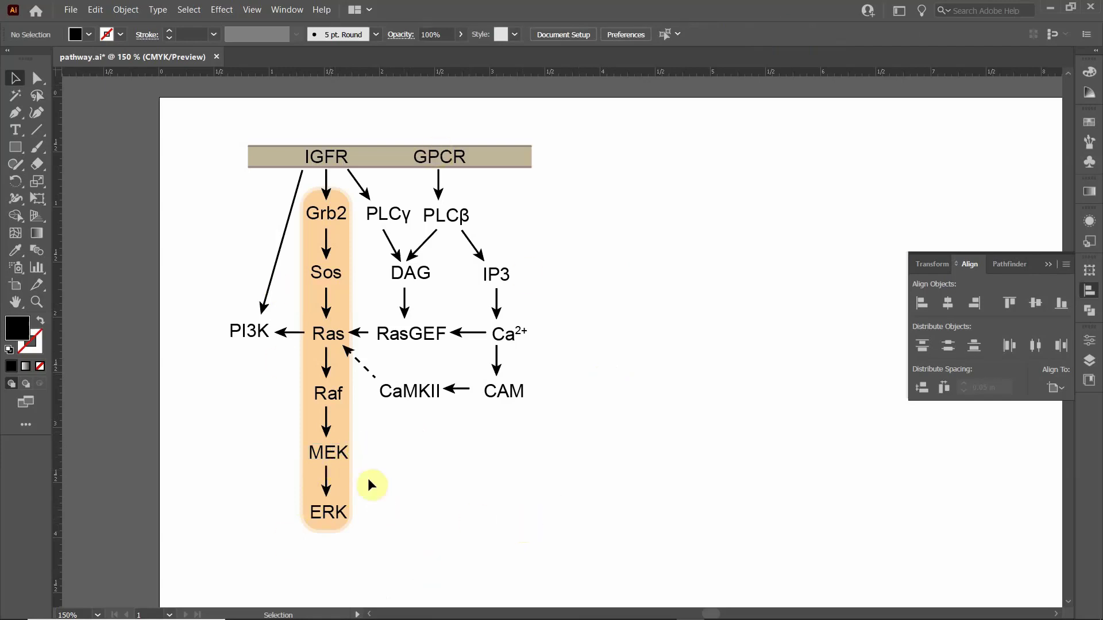
pyautogui.click(333, 458)
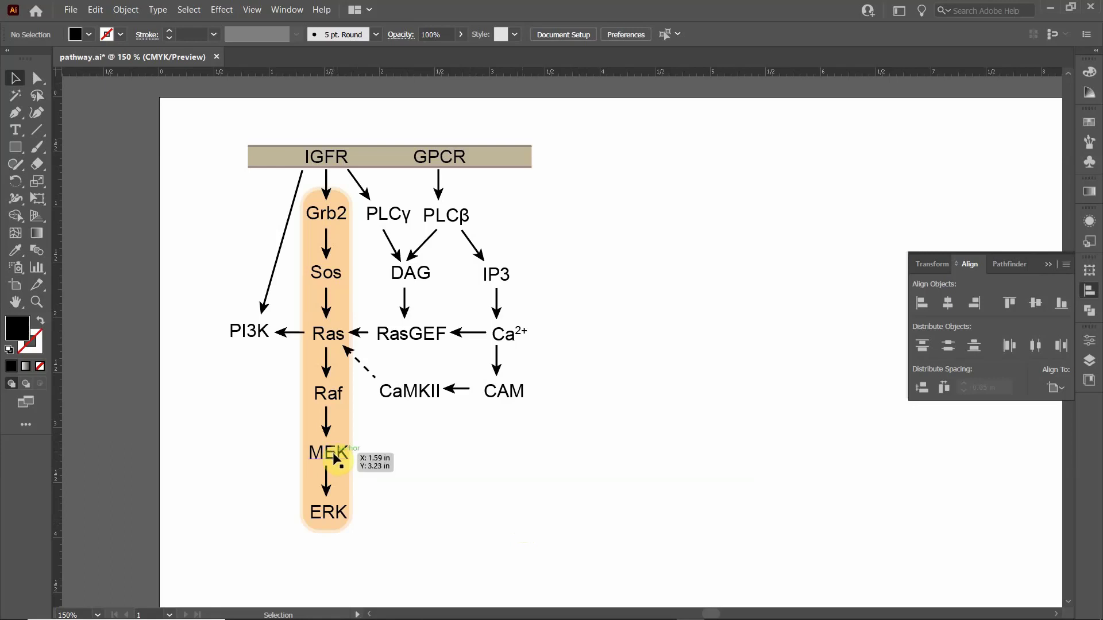
# Step: Retype MEK as MAPKK and centre it horizontally under Raf
pyautogui.doubleClick(338, 459)
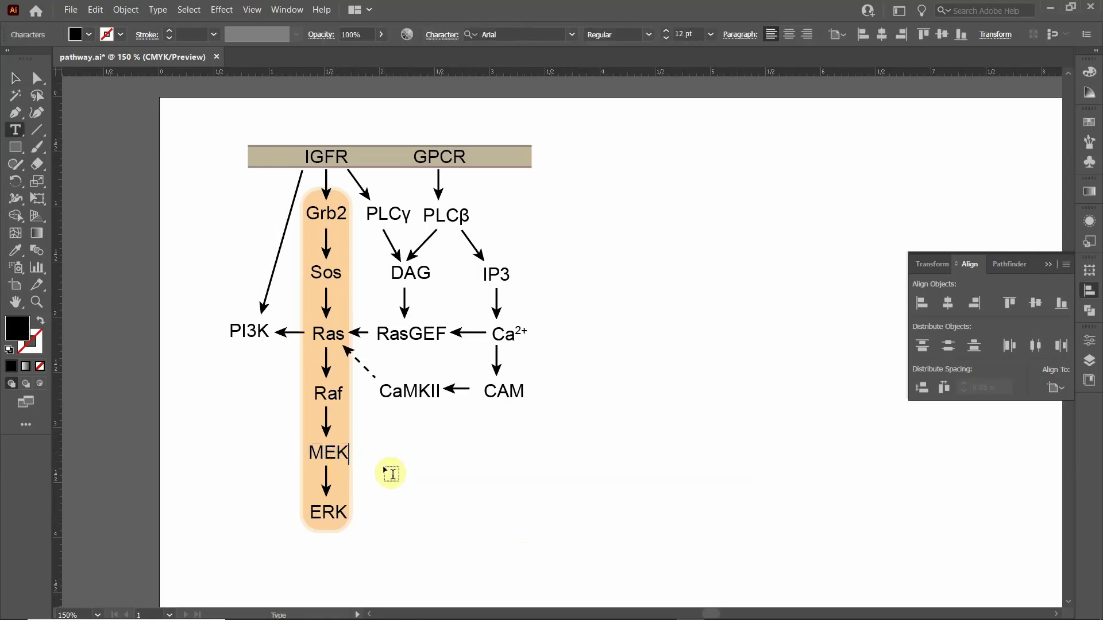
pyautogui.press('BackSpace')
pyautogui.press('BackSpace')
pyautogui.write('APKK')
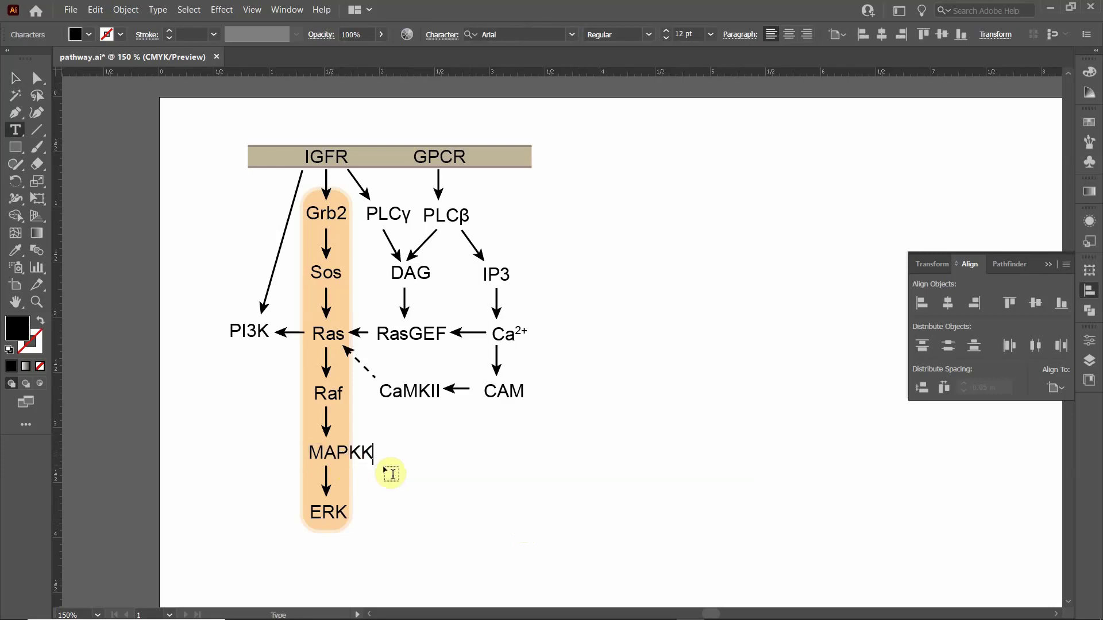
pyautogui.click(14, 79)
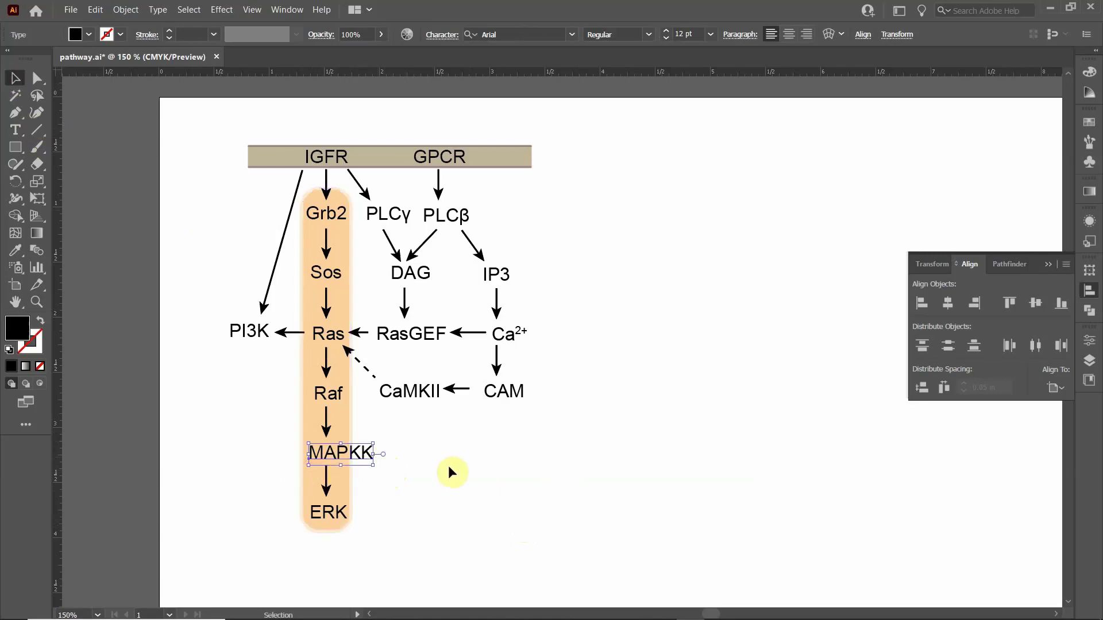
pyautogui.keyDown('shift'); pyautogui.click(331, 396); pyautogui.keyUp('shift')
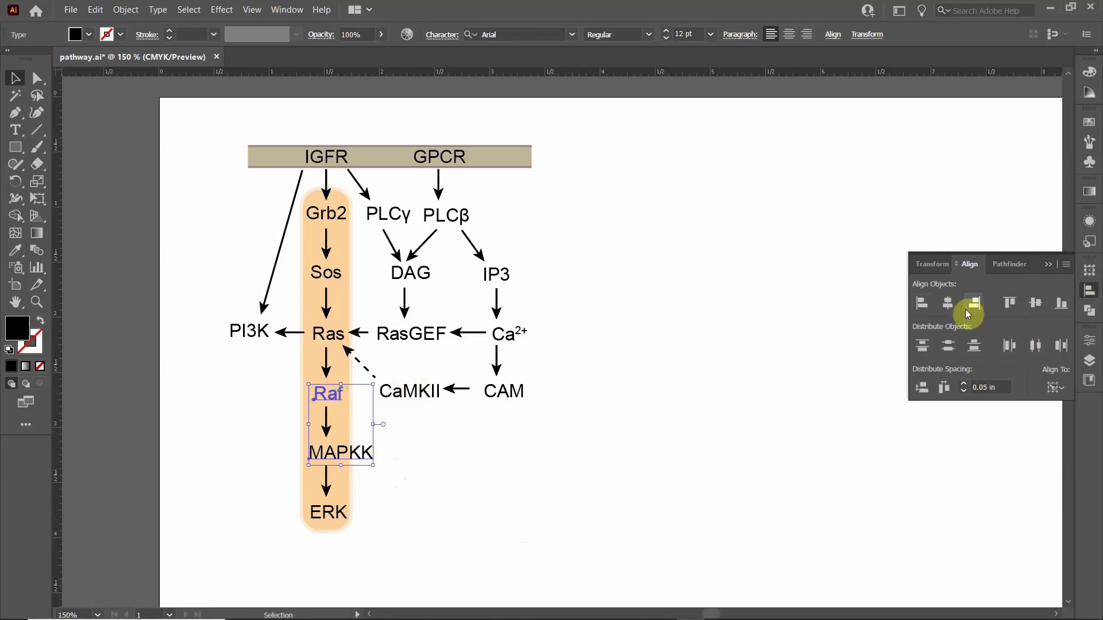
pyautogui.click(946, 306)
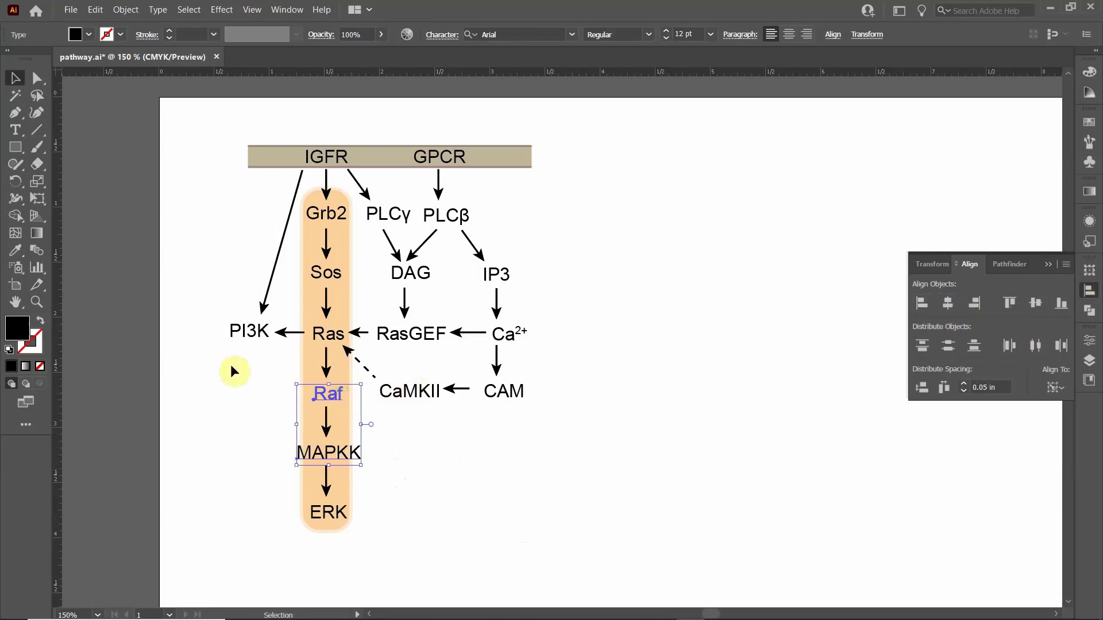
pyautogui.click(414, 486)
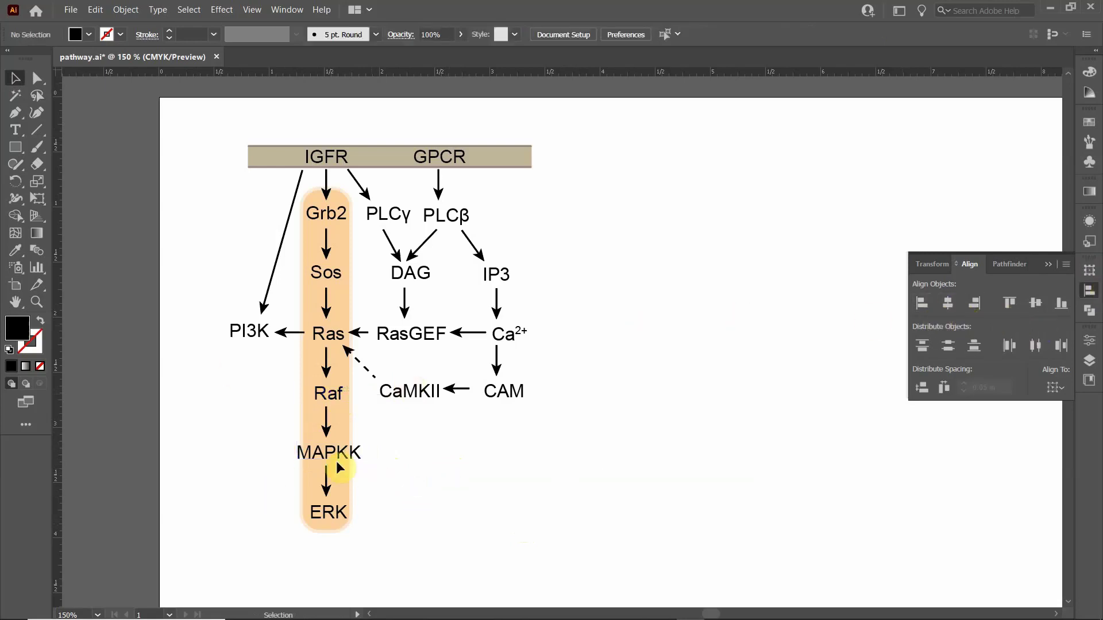
# Step: Change the label back to MEK and centre-justify its text
pyautogui.press('t')
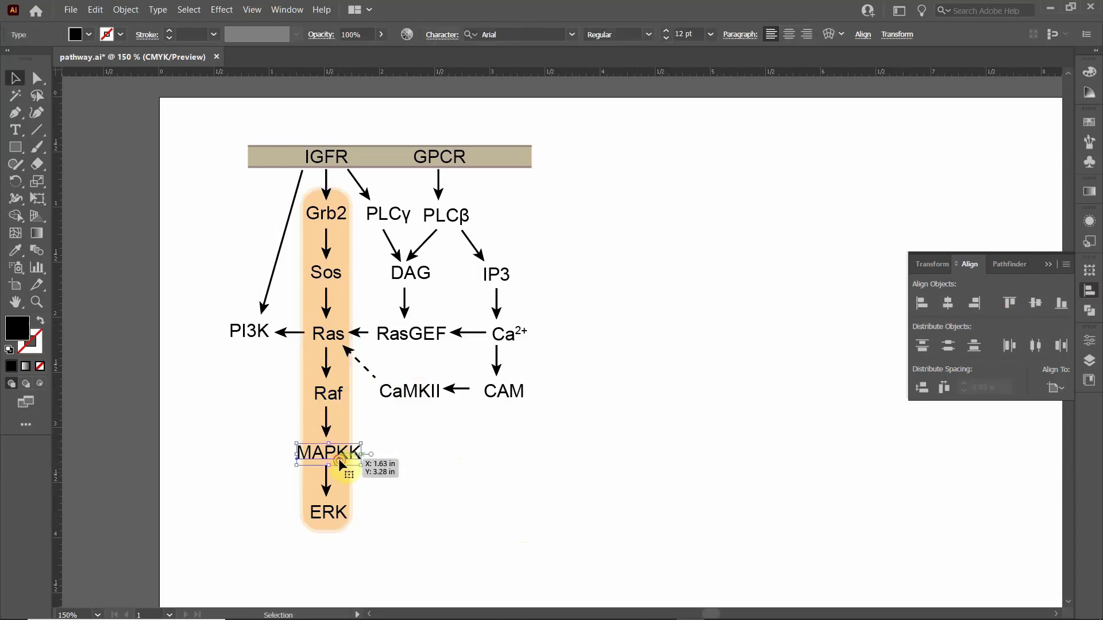
pyautogui.press('Left')
pyautogui.press('BackSpace')
pyautogui.press('BackSpace')
pyautogui.press('BackSpace')
pyautogui.write('E')
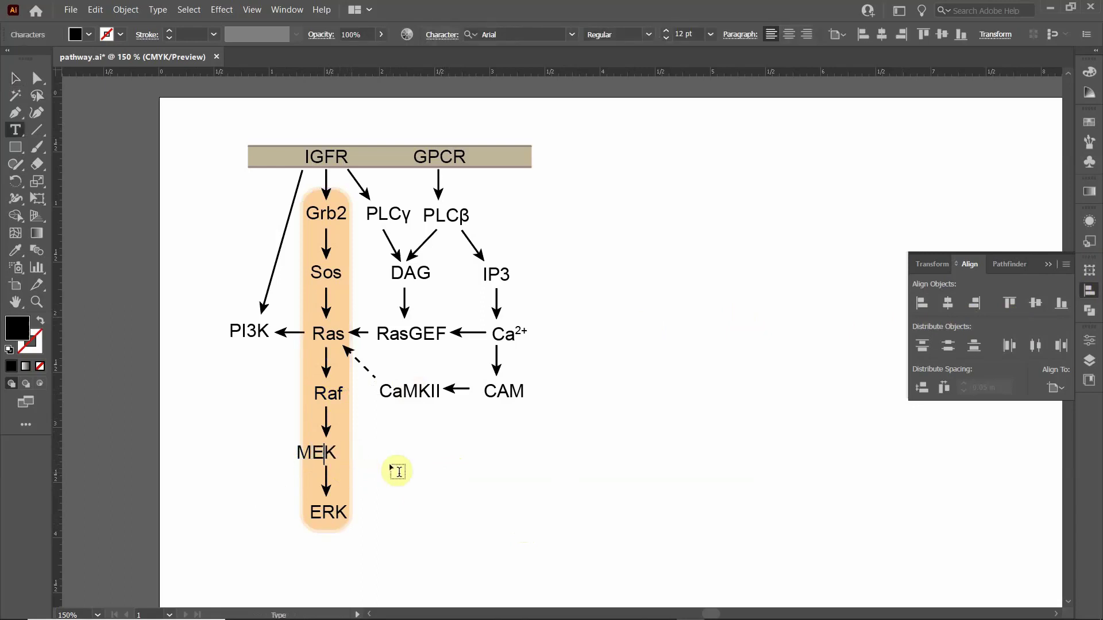
pyautogui.click(15, 79)
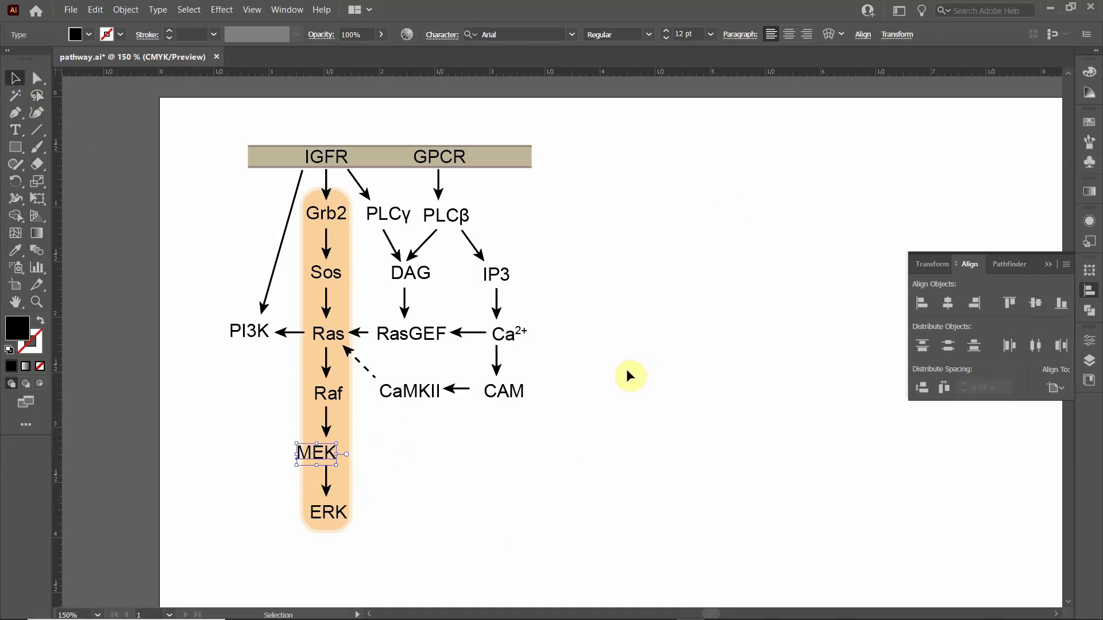
pyautogui.click(792, 33)
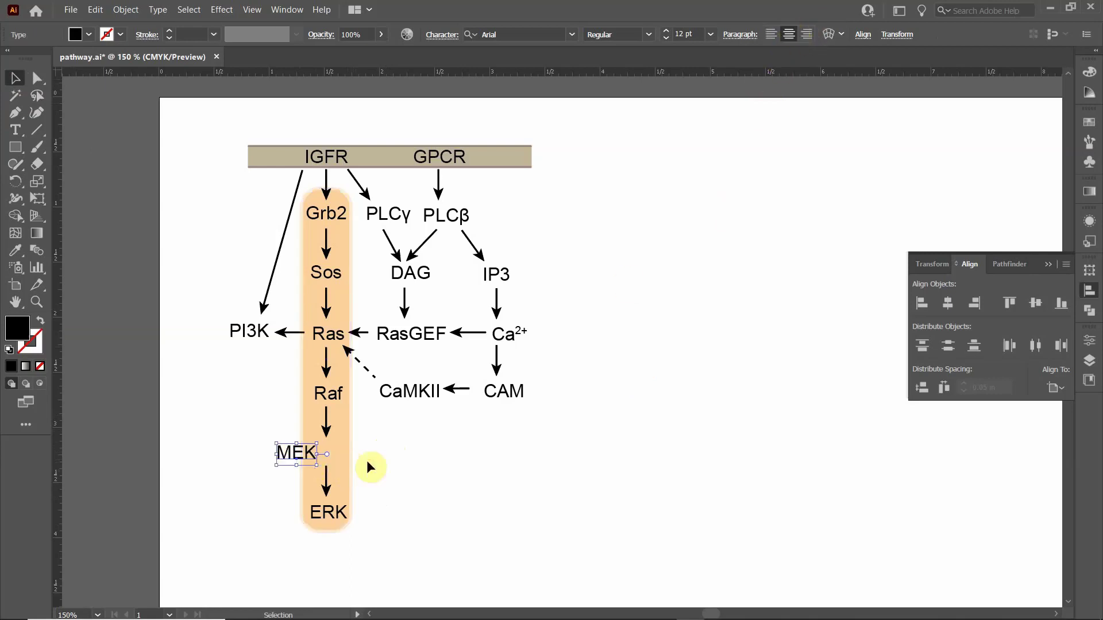
# Step: Centre MEK horizontally under Raf, using Raf as the key object
pyautogui.keyDown('shift'); pyautogui.click(345, 401); pyautogui.keyUp('shift')
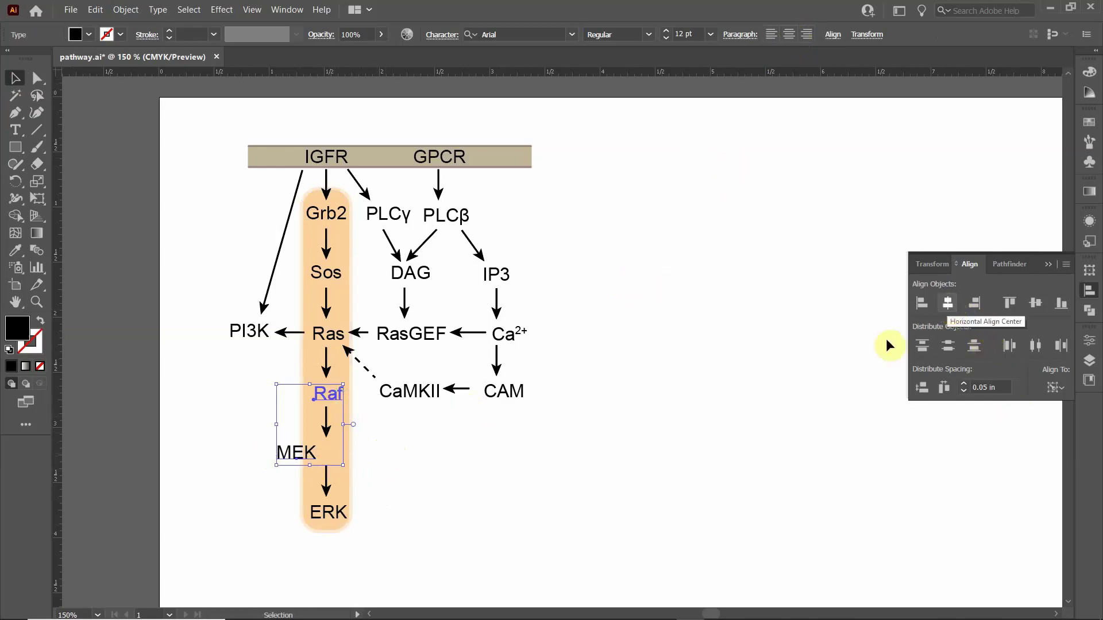
pyautogui.click(396, 457)
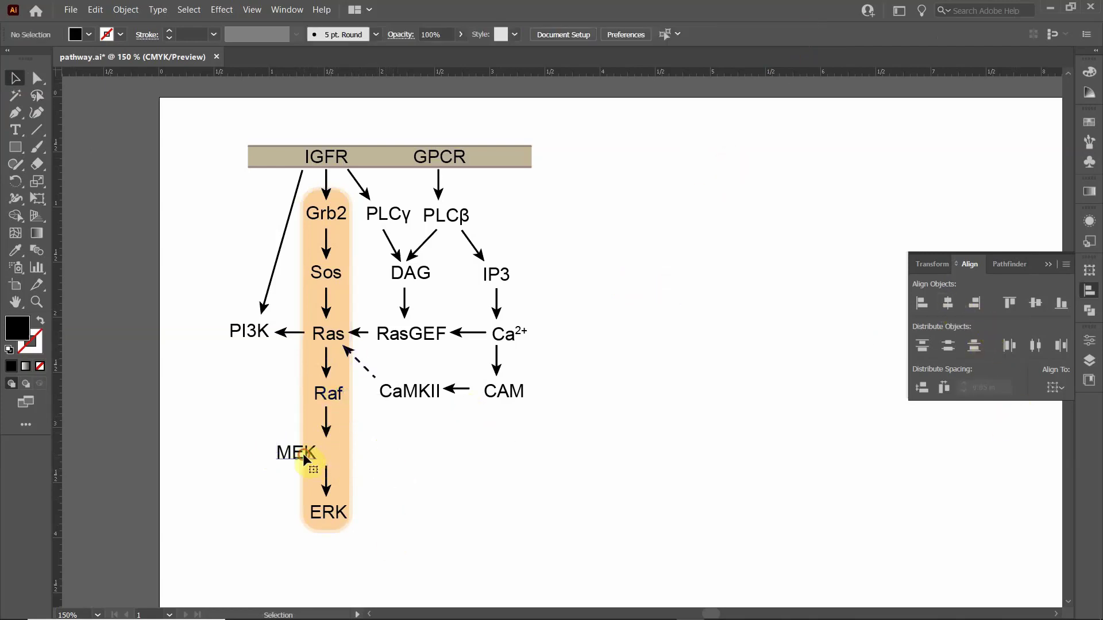
pyautogui.click(302, 453)
pyautogui.keyDown('shift'); pyautogui.click(332, 397); pyautogui.keyUp('shift')
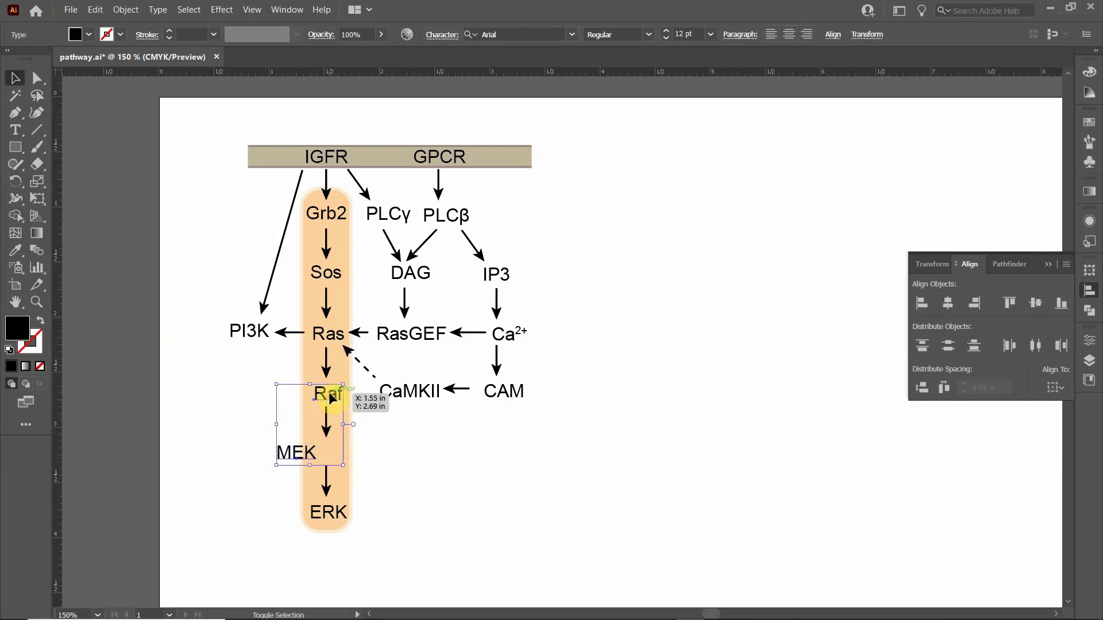
pyautogui.click(333, 397)
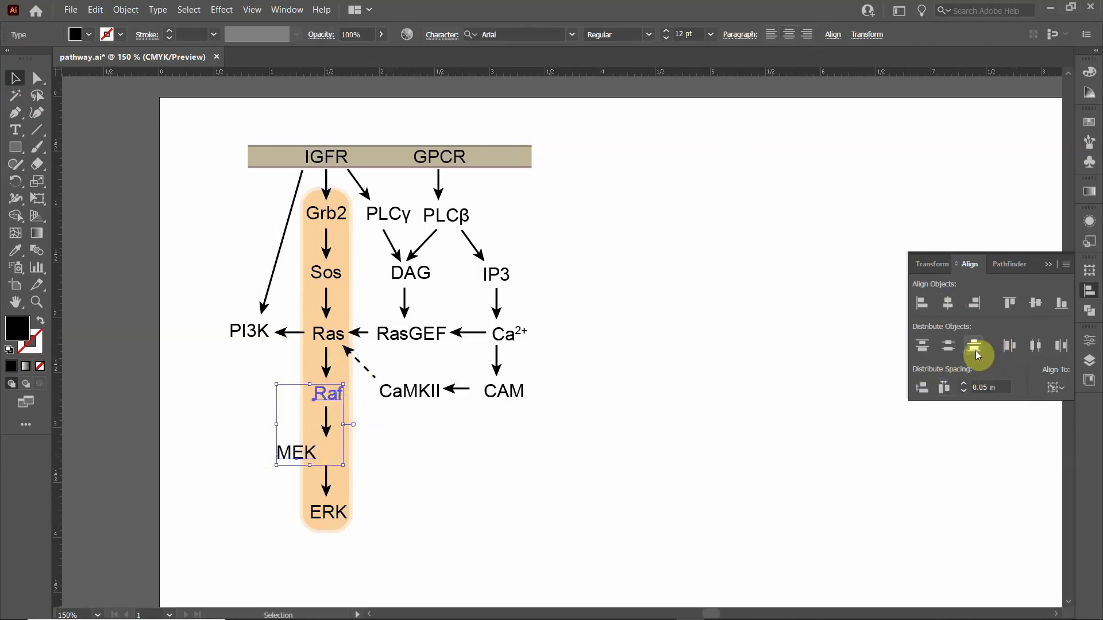
pyautogui.click(948, 301)
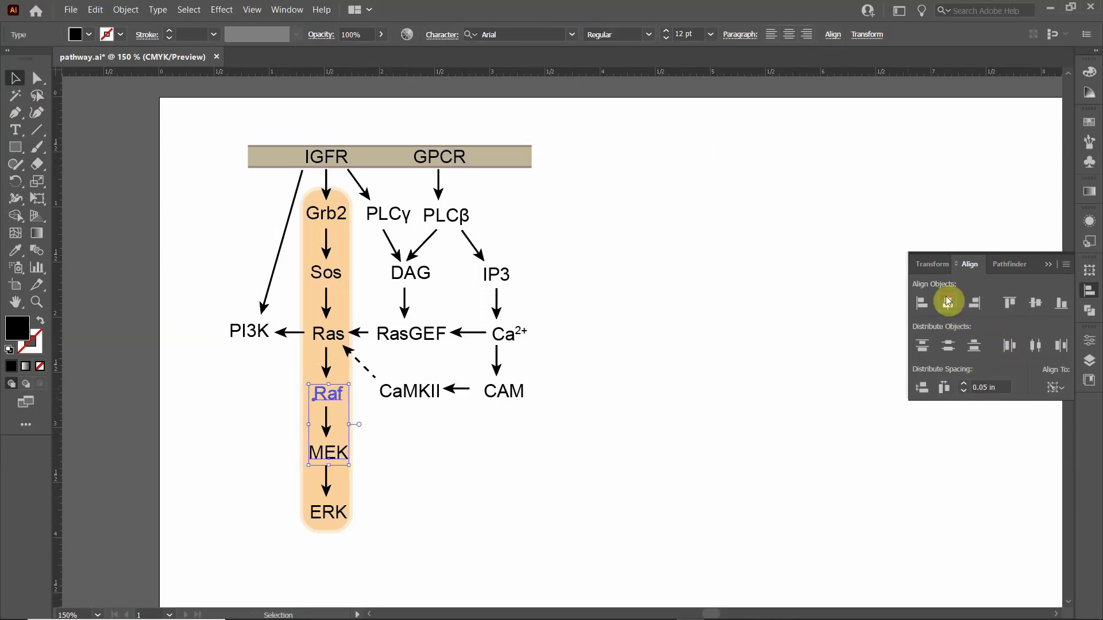
pyautogui.click(395, 491)
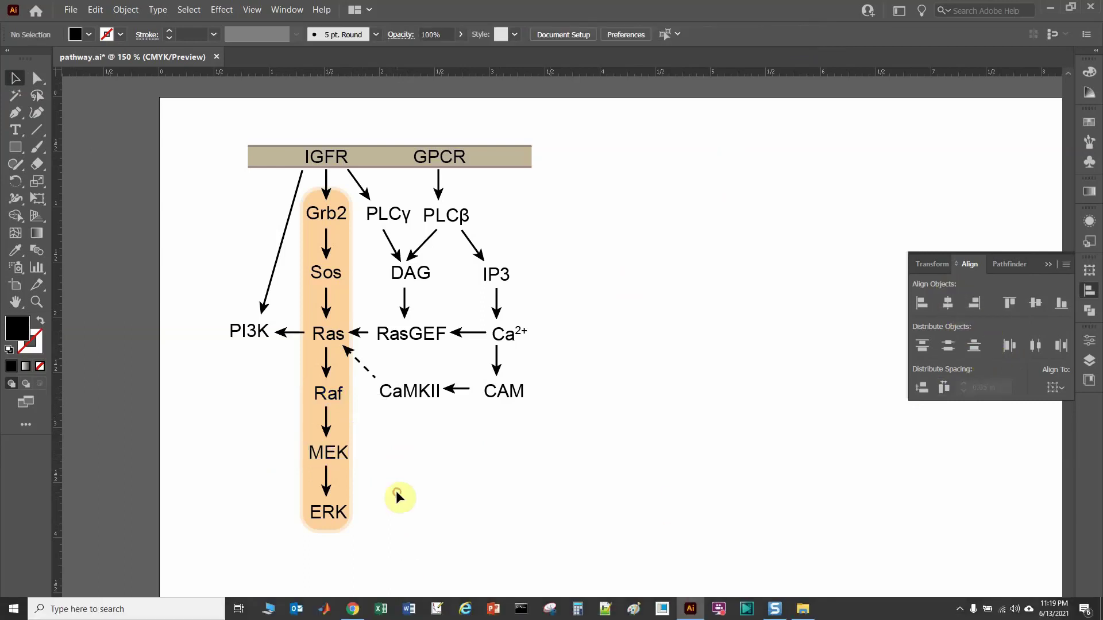
# Step: Retype the MEK label as MAPKK
pyautogui.doubleClick(336, 453)
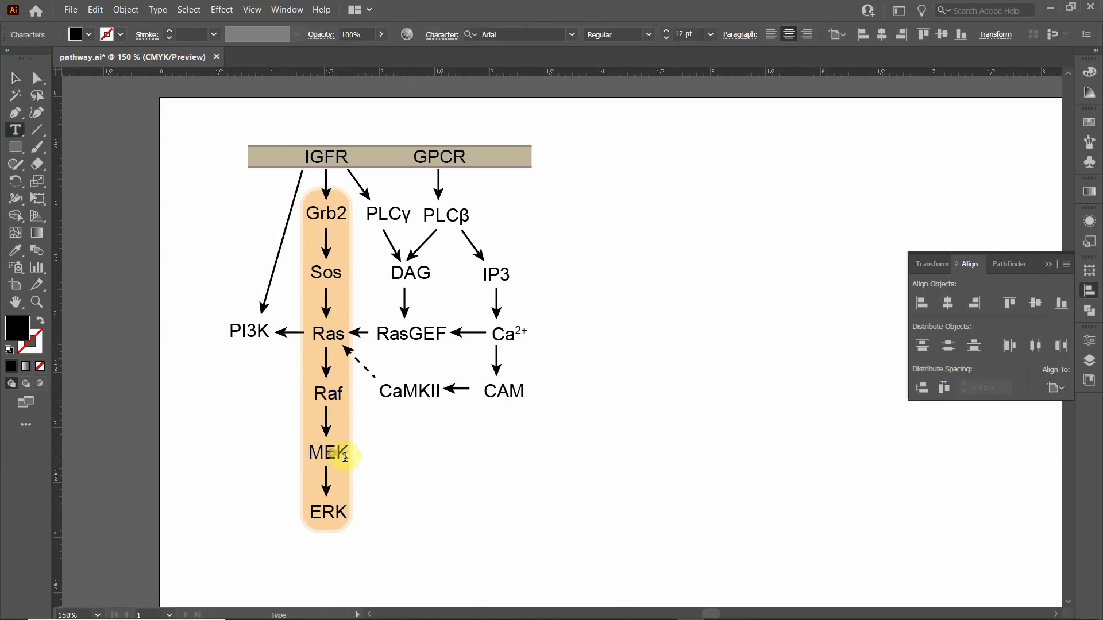
pyautogui.press('Right')
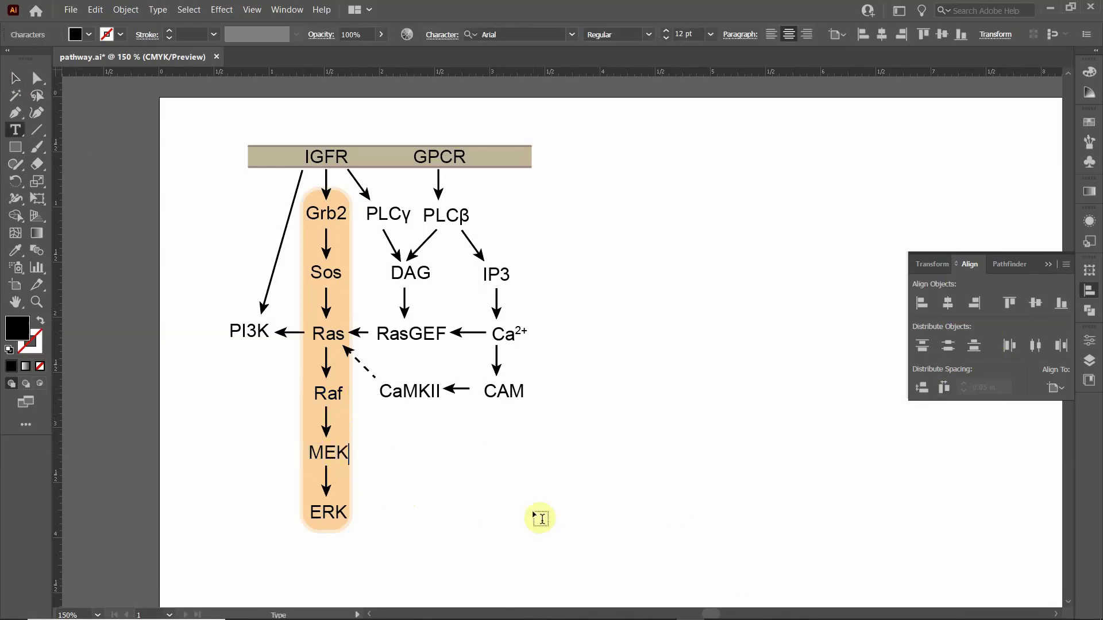
pyautogui.press('BackSpace')
pyautogui.press('BackSpace')
pyautogui.write('APKK')
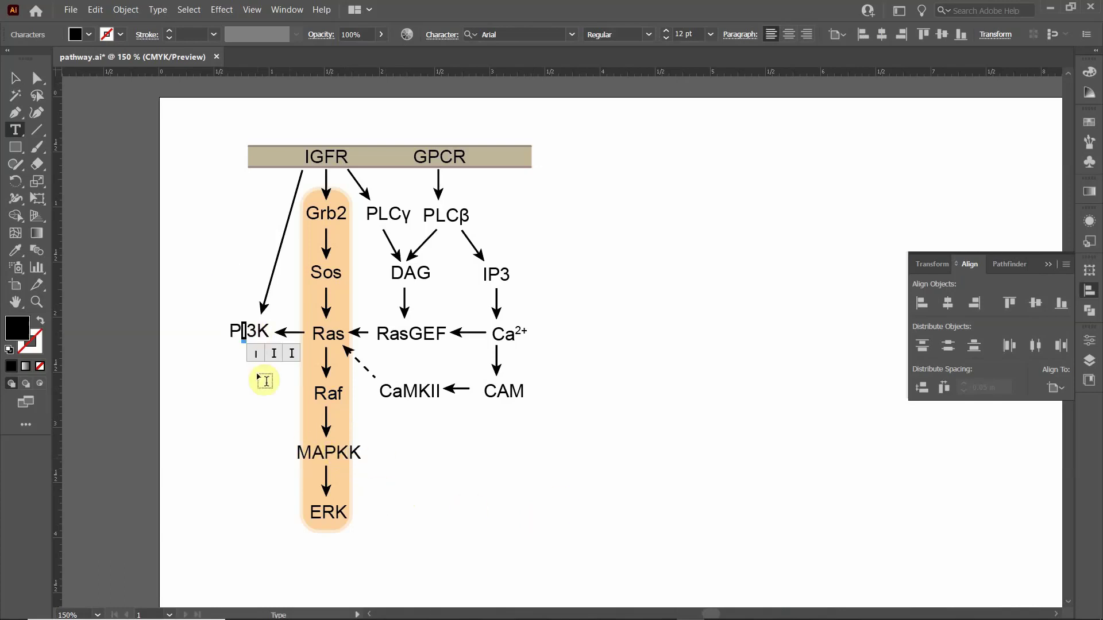
pyautogui.click(14, 79)
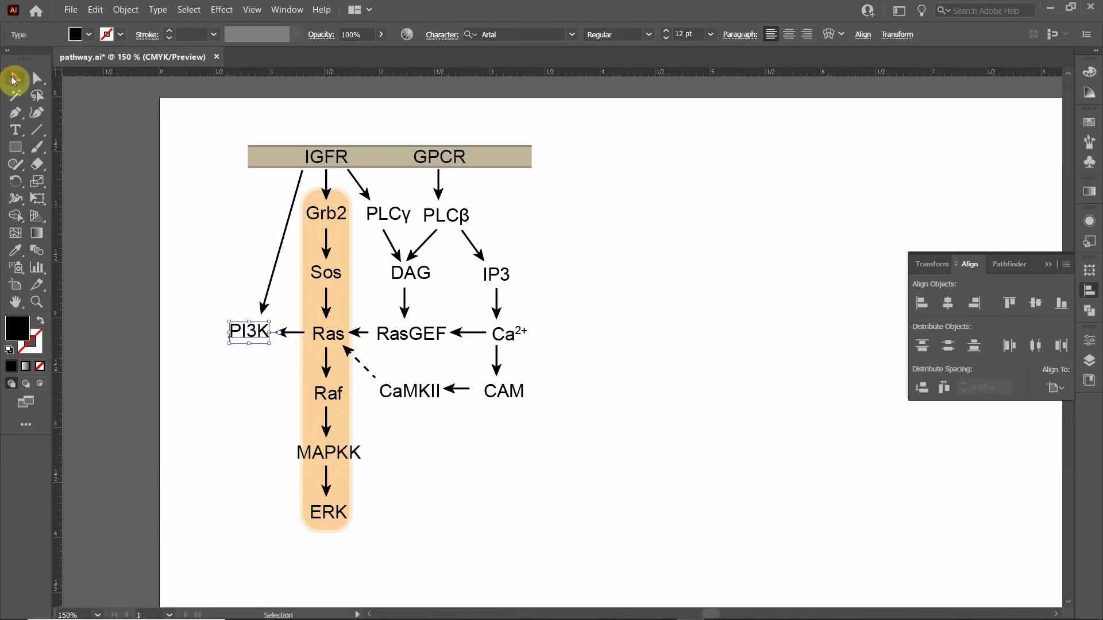
pyautogui.click(245, 443)
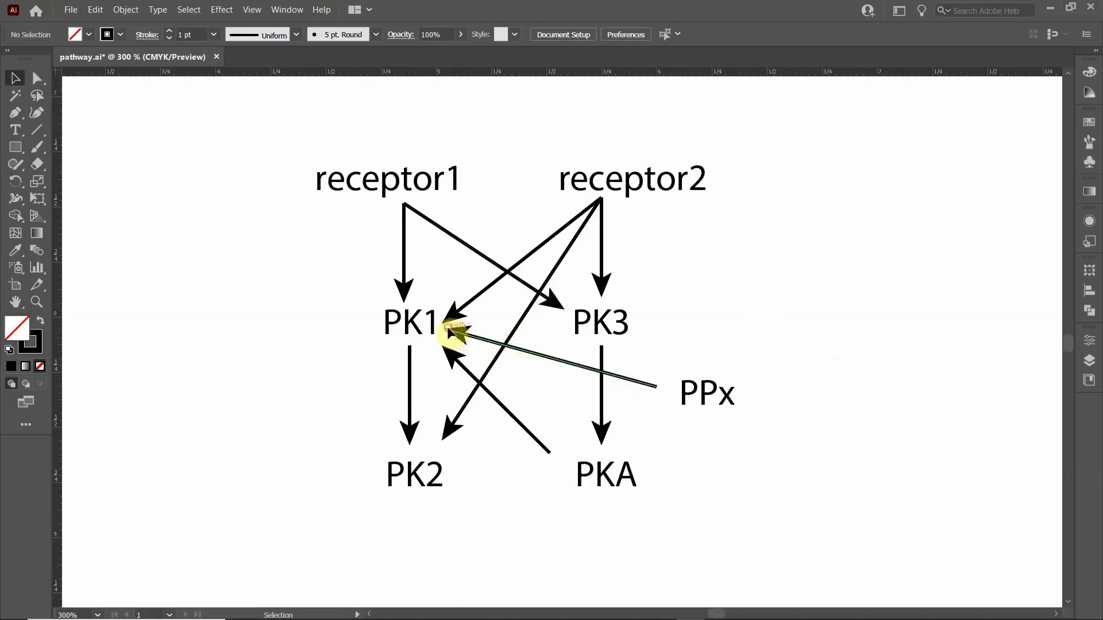
# Step: Move PPx left of PK1 and PKA up between PK1 and PK3, shortening their arrows
pyautogui.moveTo(448, 330); pyautogui.dragTo(366, 319)
pyautogui.moveTo(664, 387); pyautogui.dragTo(305, 325)
pyautogui.click(727, 397)
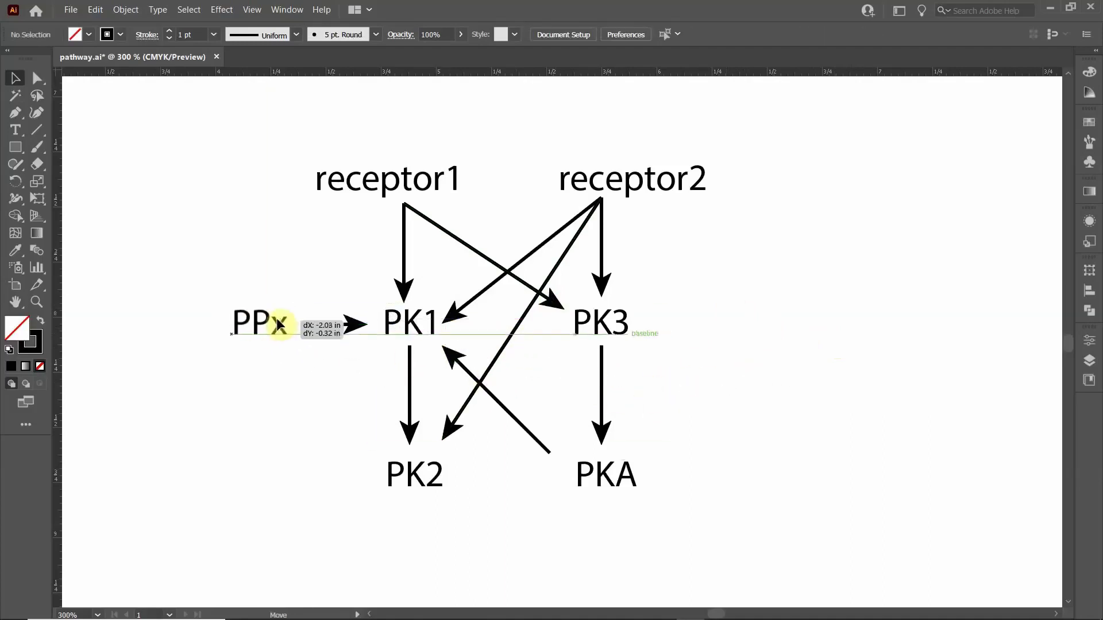
pyautogui.moveTo(280, 326); pyautogui.dragTo(280, 326)
pyautogui.moveTo(550, 453); pyautogui.dragTo(485, 389)
pyautogui.moveTo(603, 441); pyautogui.dragTo(550, 388)
pyautogui.moveTo(603, 485); pyautogui.dragTo(519, 418)
# Step: Curve the receptor2-to-PK2 arrow around the right of PK3 with its head on PK2
pyautogui.click(515, 332)
pyautogui.click(37, 78)
pyautogui.click(601, 199)
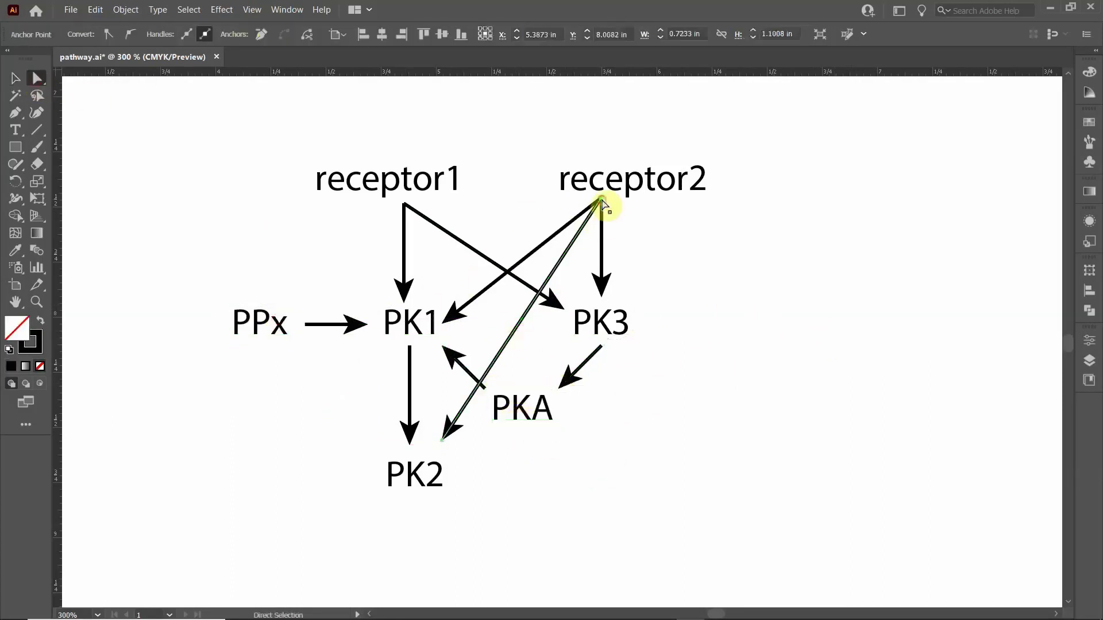
pyautogui.moveTo(601, 199); pyautogui.dragTo(763, 517)
pyautogui.moveTo(638, 220); pyautogui.dragTo(548, 165)
pyautogui.moveTo(602, 198); pyautogui.dragTo(628, 198)
pyautogui.moveTo(791, 531); pyautogui.dragTo(749, 509)
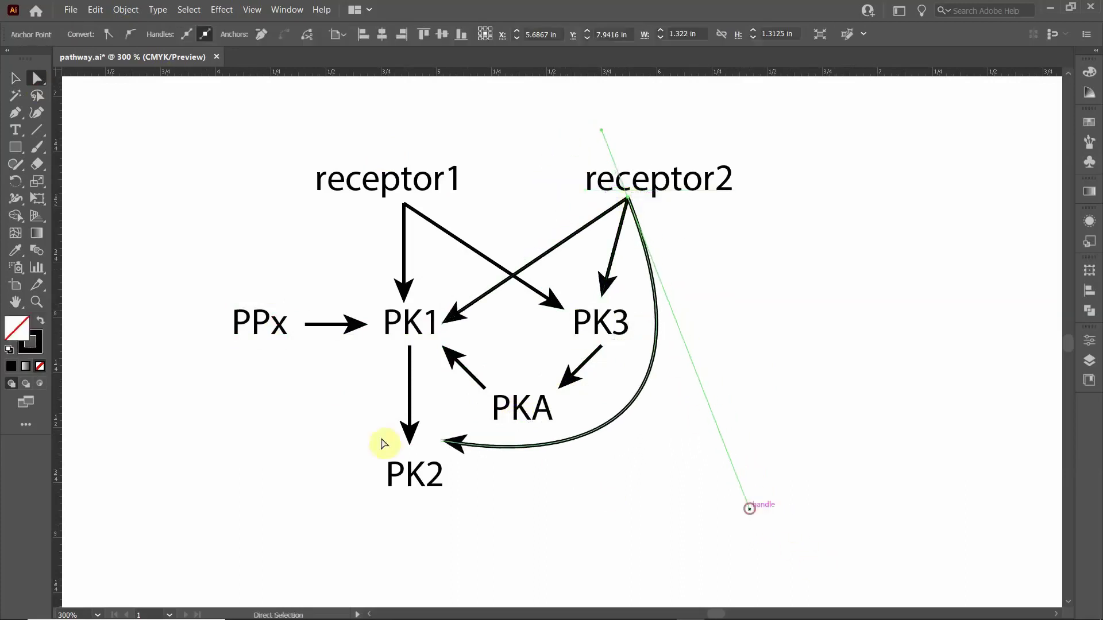
pyautogui.moveTo(442, 442); pyautogui.dragTo(460, 475)
pyautogui.click(216, 239)
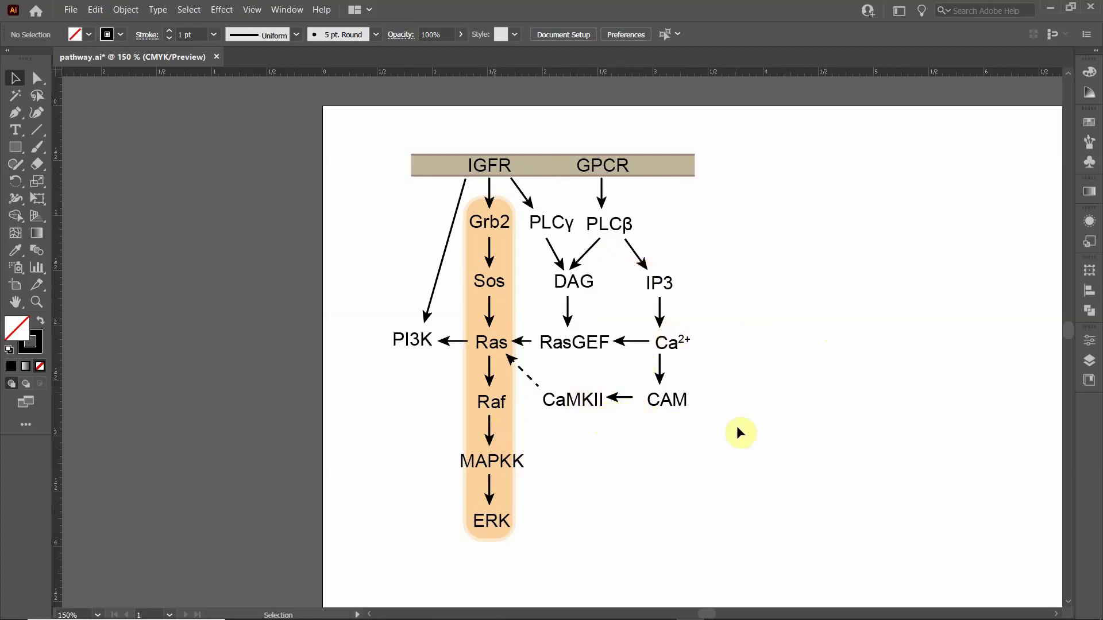
# Step: Delete the IP3, Ca2+, CAM and CaMKII branch with its arrows, then undo to restore it
pyautogui.moveTo(738, 427); pyautogui.dragTo(533, 372)
pyautogui.moveTo(717, 342); pyautogui.dragTo(619, 248)
pyautogui.press('Delete')
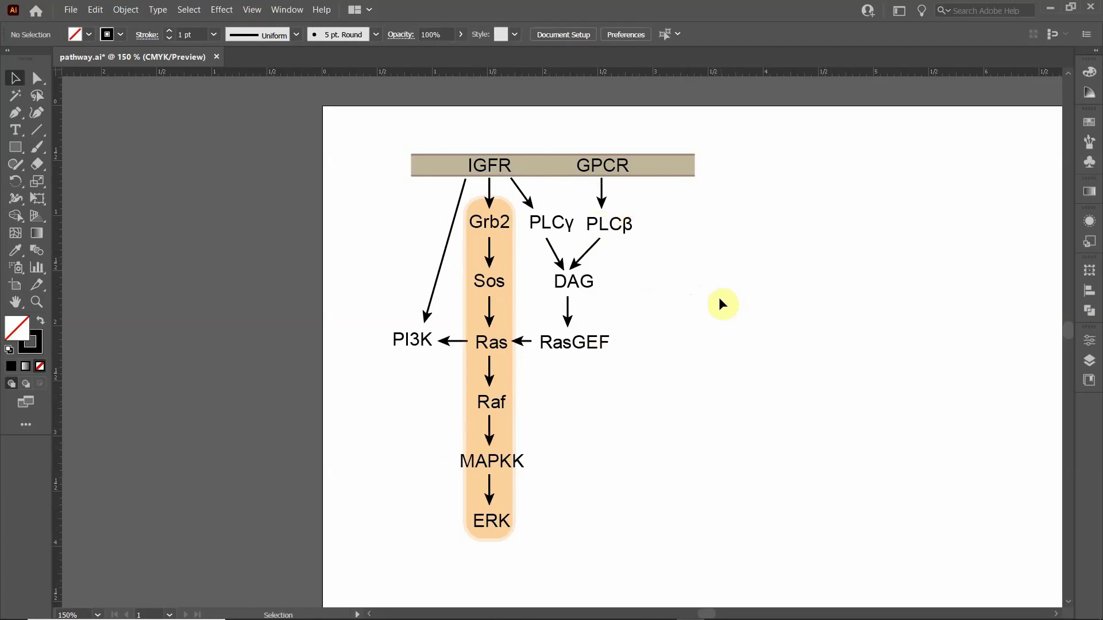
pyautogui.hotkey('ctrl', 'z')
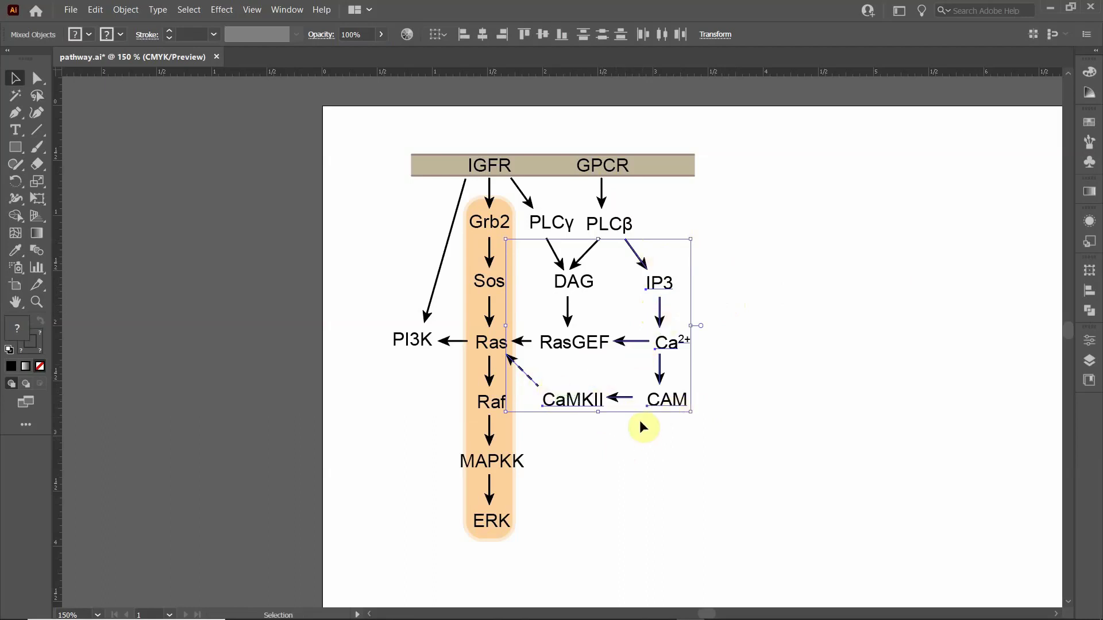
# Step: Set the selected IP3, Ca2+, CAM and CaMKII group to 40% opacity, then deselect it
pyautogui.click(1090, 221)
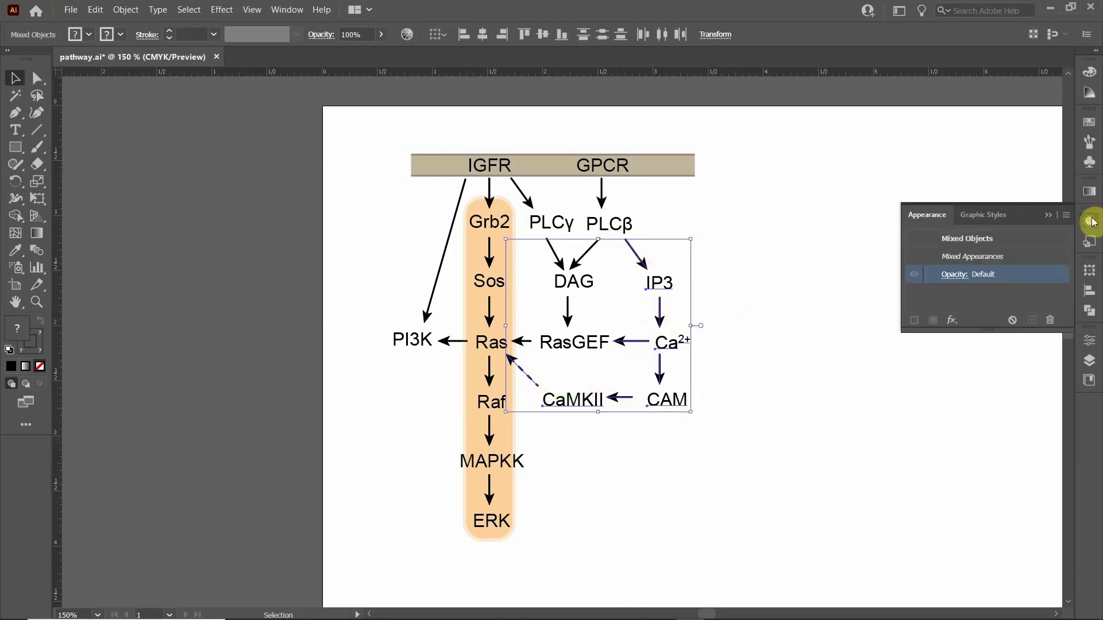
pyautogui.click(956, 276)
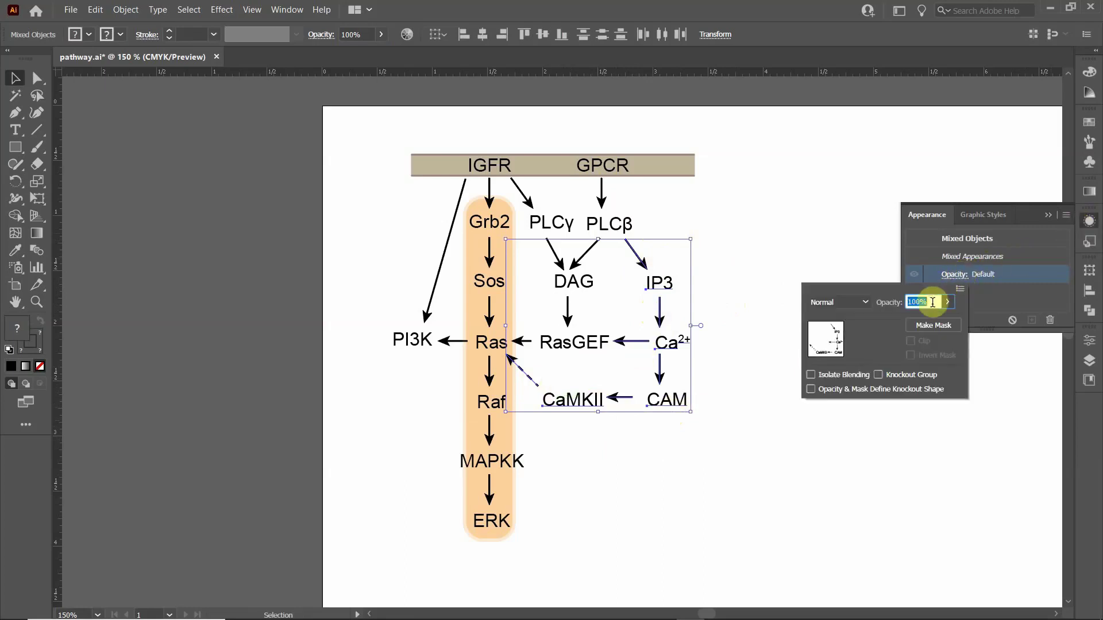
pyautogui.write('40')
pyautogui.press('Return')
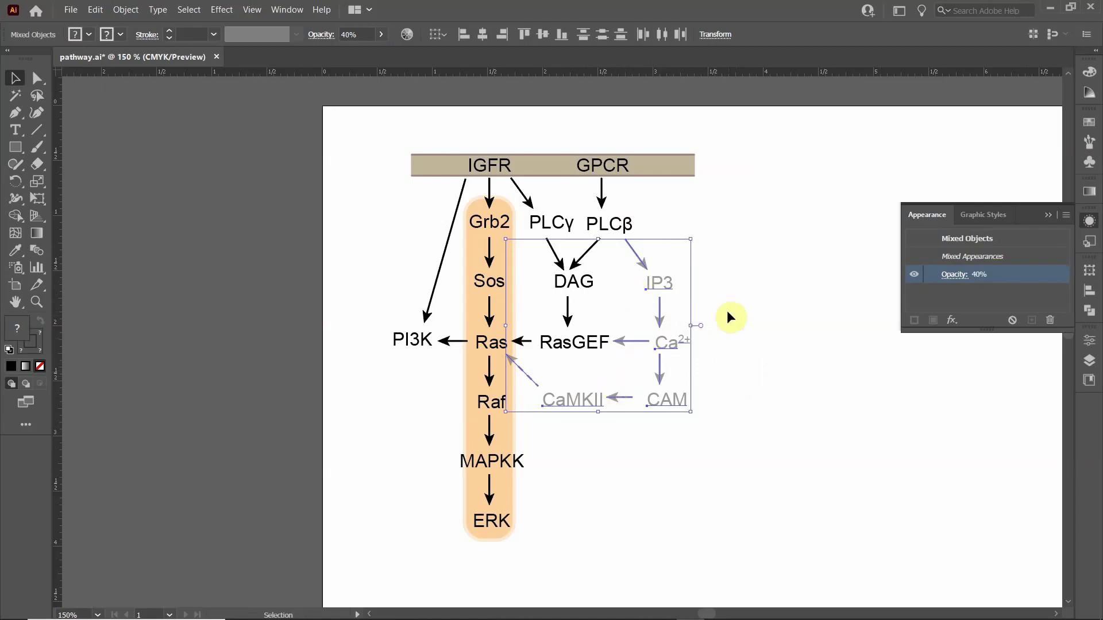
pyautogui.click(745, 353)
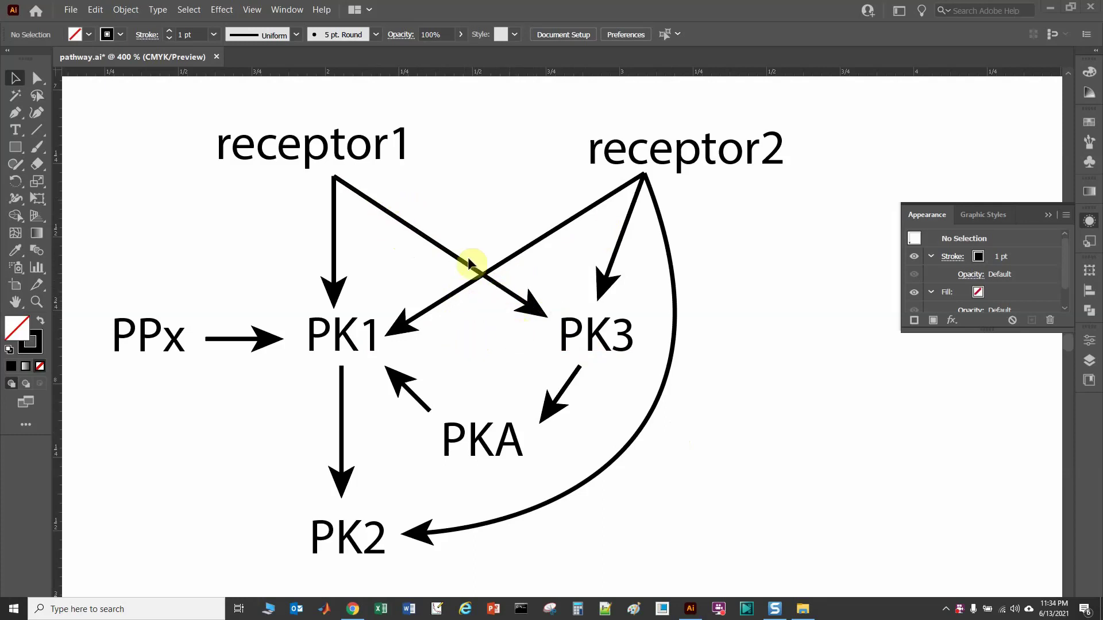
# Step: Draw a straight line along the receptor1→PK3 arrow with the Line Segment tool
pyautogui.click(37, 130)
pyautogui.moveTo(333, 176); pyautogui.dragTo(546, 315)
pyautogui.click(15, 78)
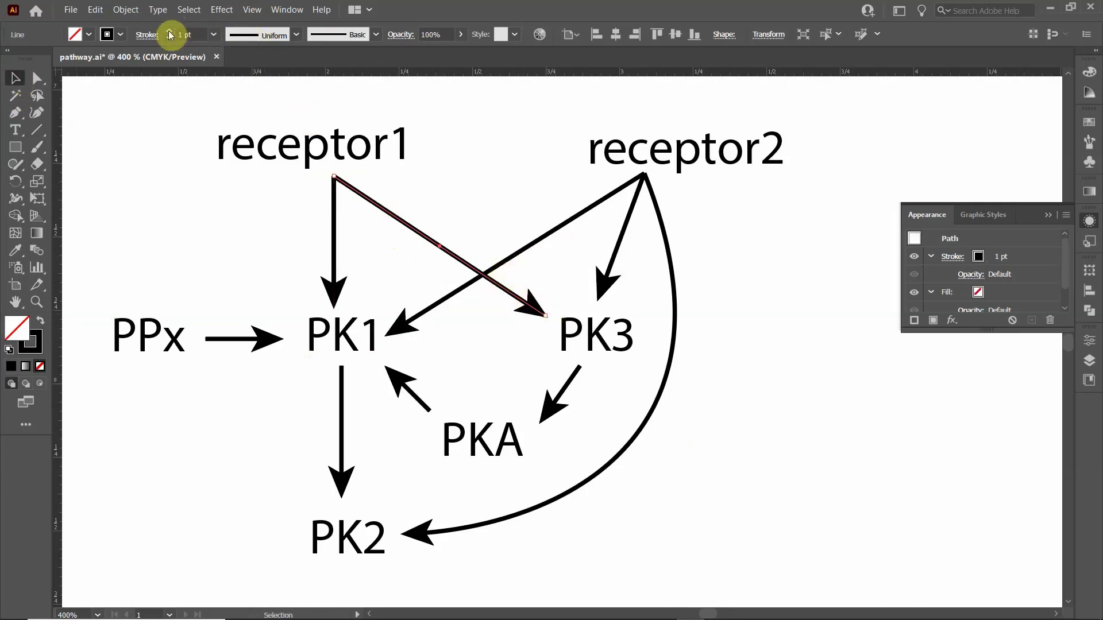
# Step: Give the new line a white 4 pt stroke, then deselect it
pyautogui.click(121, 34)
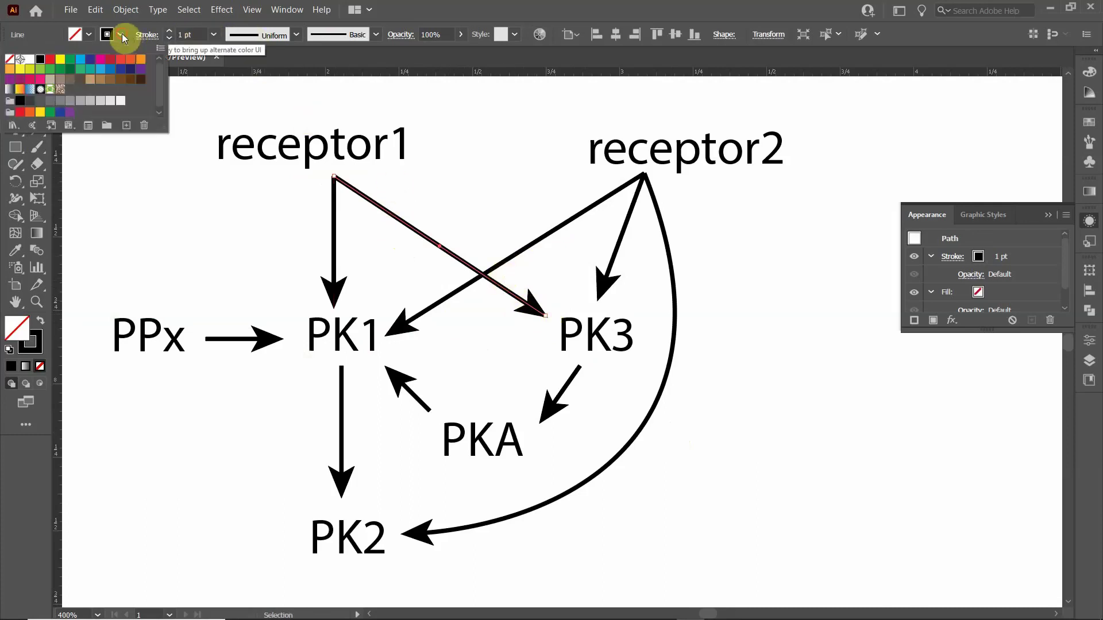
pyautogui.click(31, 65)
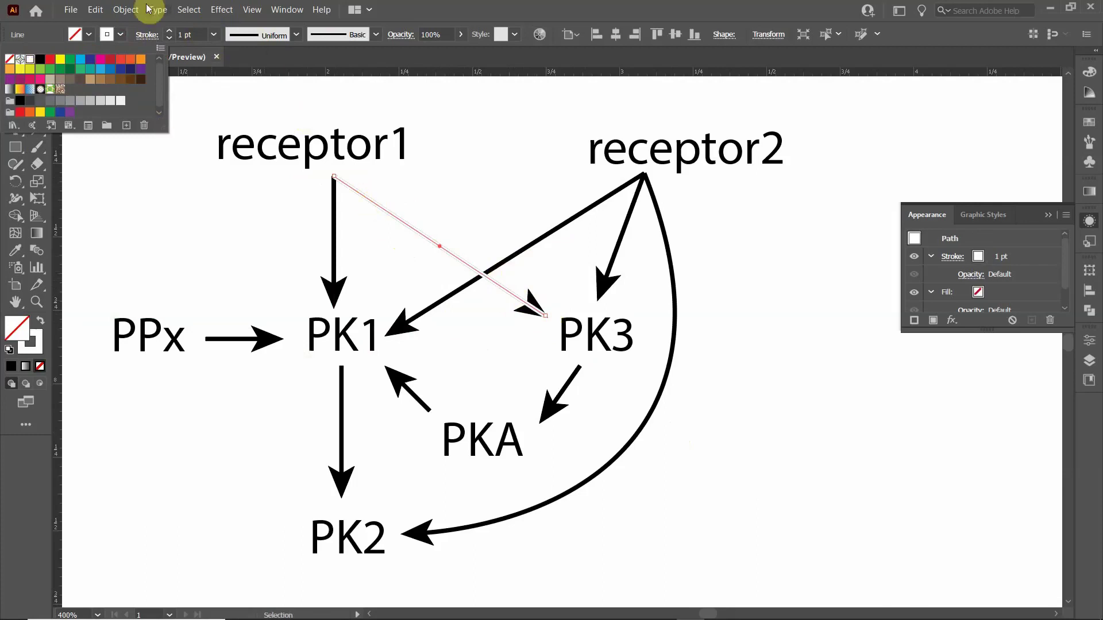
pyautogui.click(168, 32)
pyautogui.click(169, 32)
pyautogui.click(169, 32)
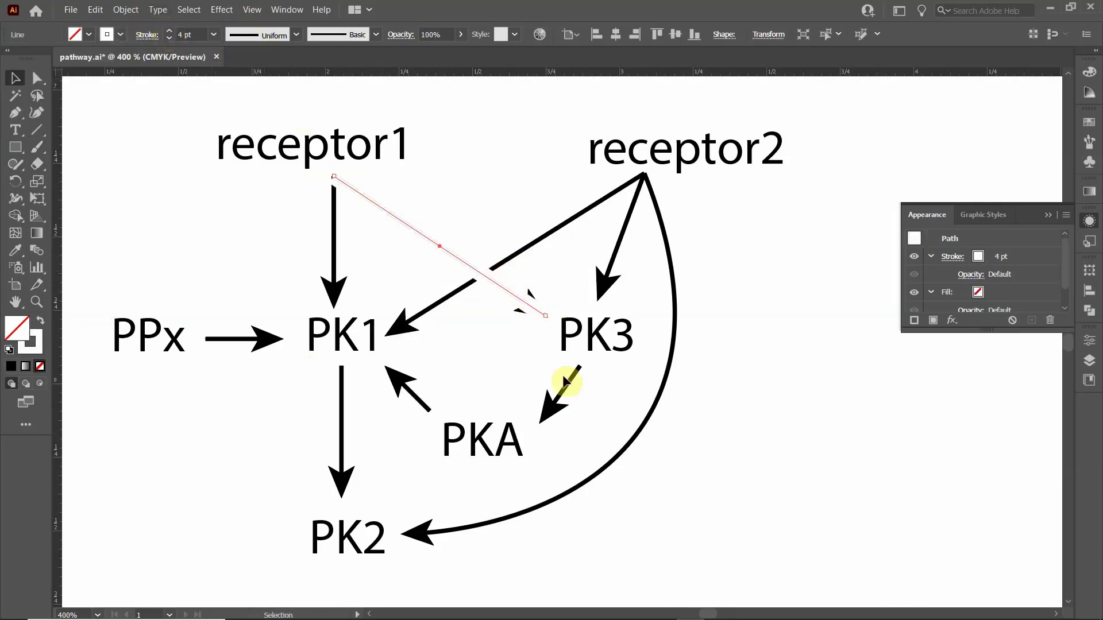
pyautogui.click(16, 78)
pyautogui.press('a')
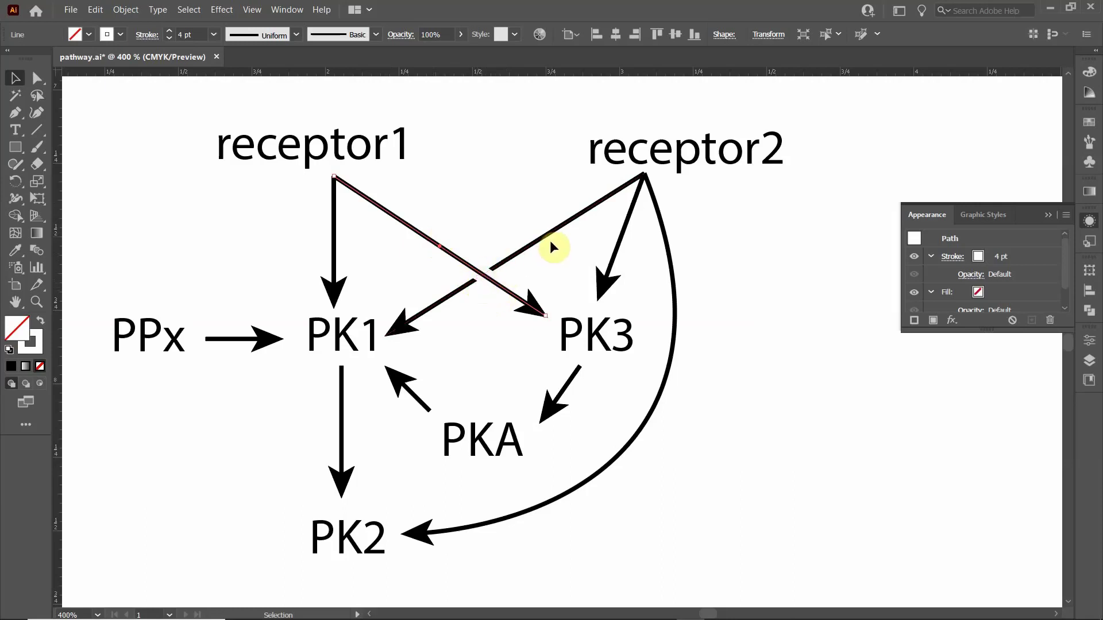
pyautogui.click(460, 180)
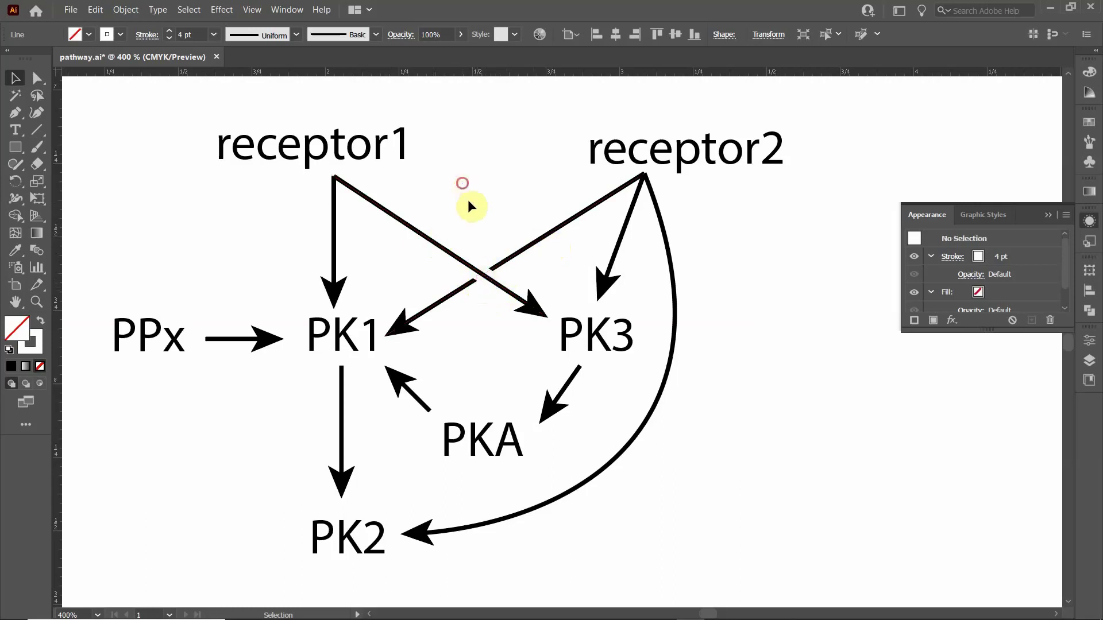
# Step: Select the arrow paths at the crossing, send them to the back, and deselect them
pyautogui.click(481, 280)
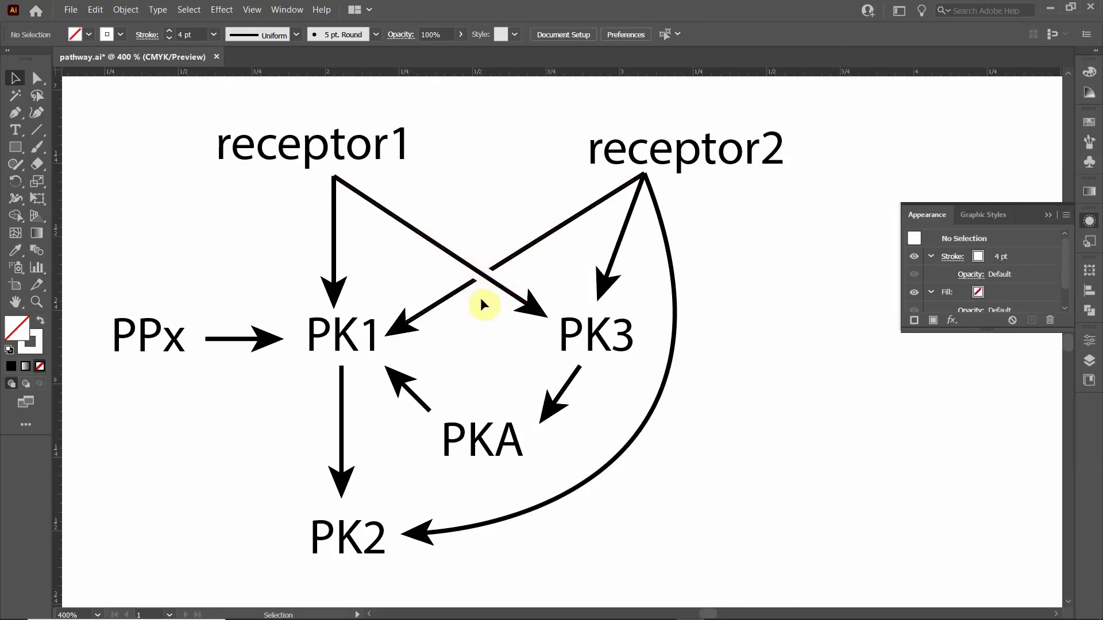
pyautogui.hotkey('ctrl', 'z')
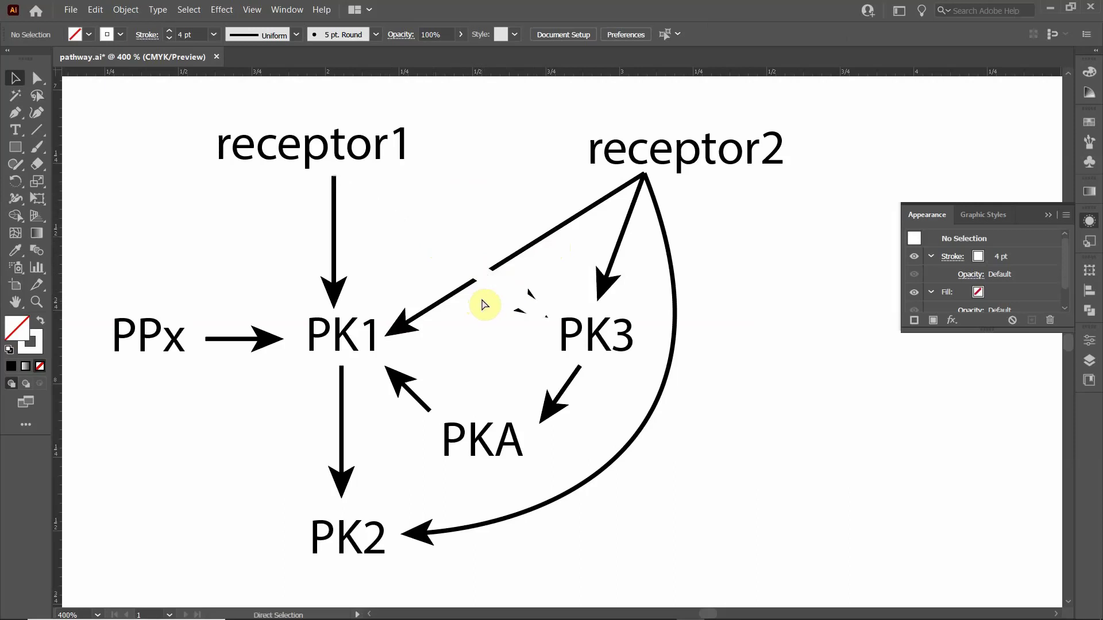
pyautogui.hotkey('ctrl', 'z')
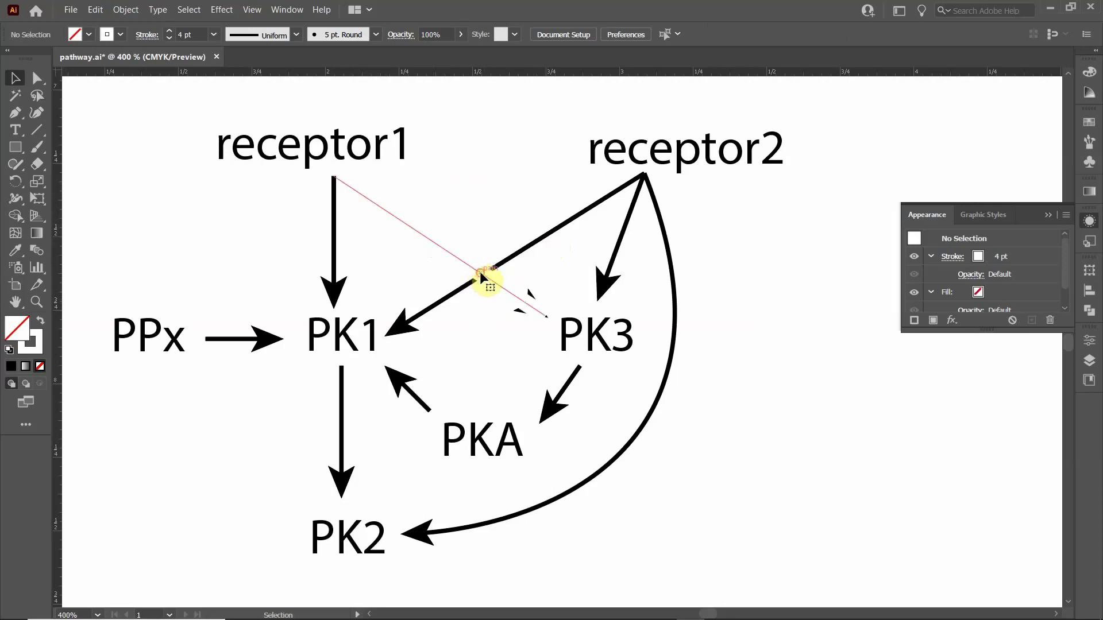
pyautogui.keyDown('shift'); pyautogui.click(523, 251); pyautogui.keyUp('shift')
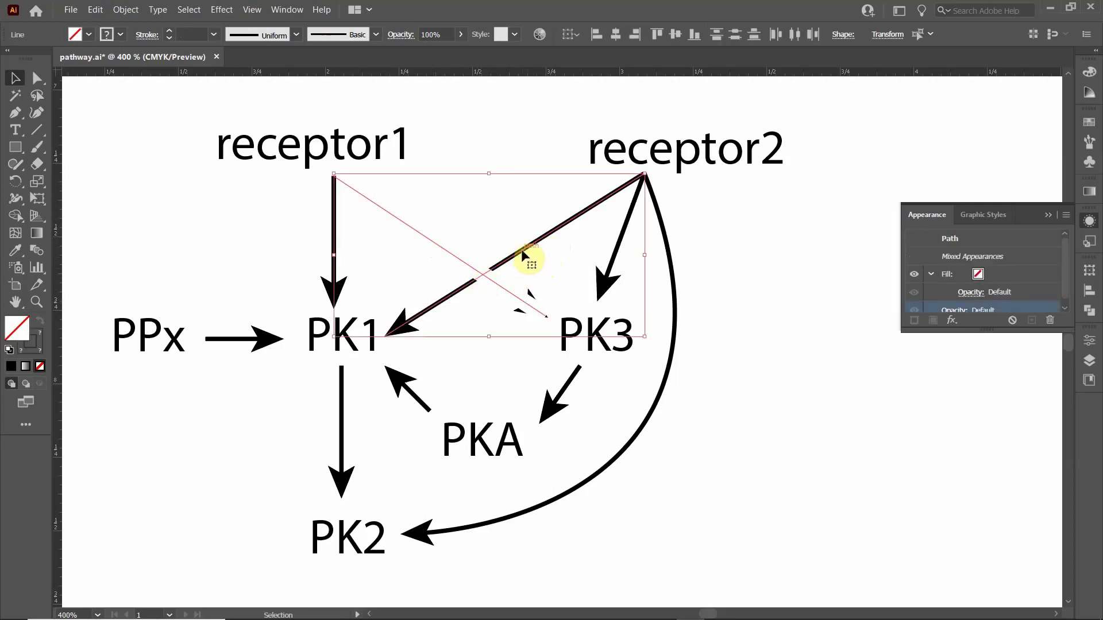
pyautogui.rightClick(523, 252)
pyautogui.moveTo(587, 430)
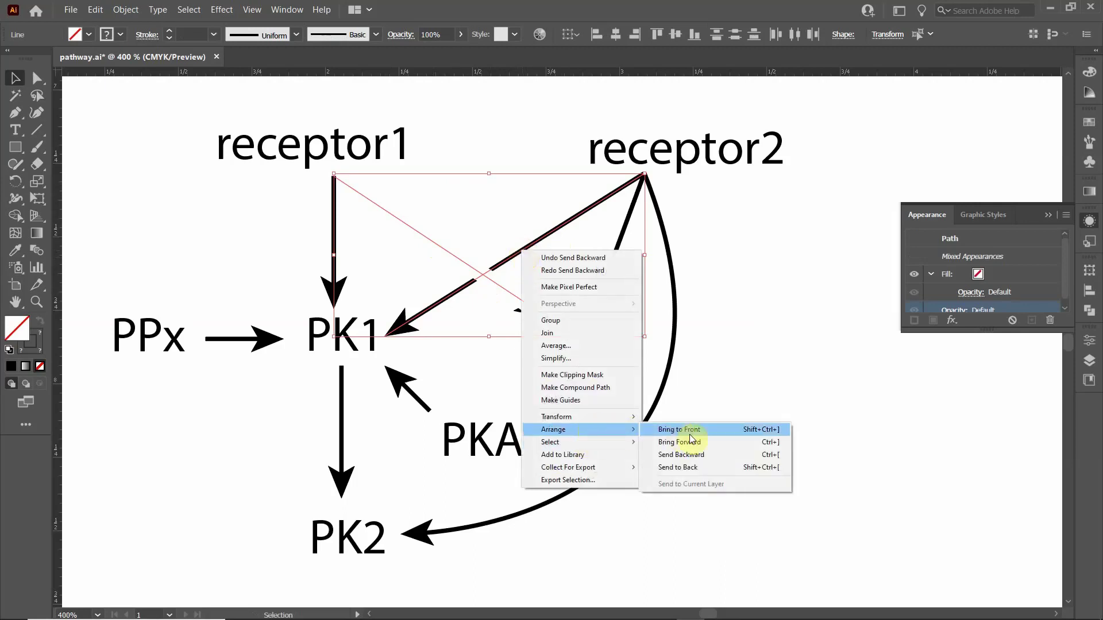
pyautogui.click(688, 468)
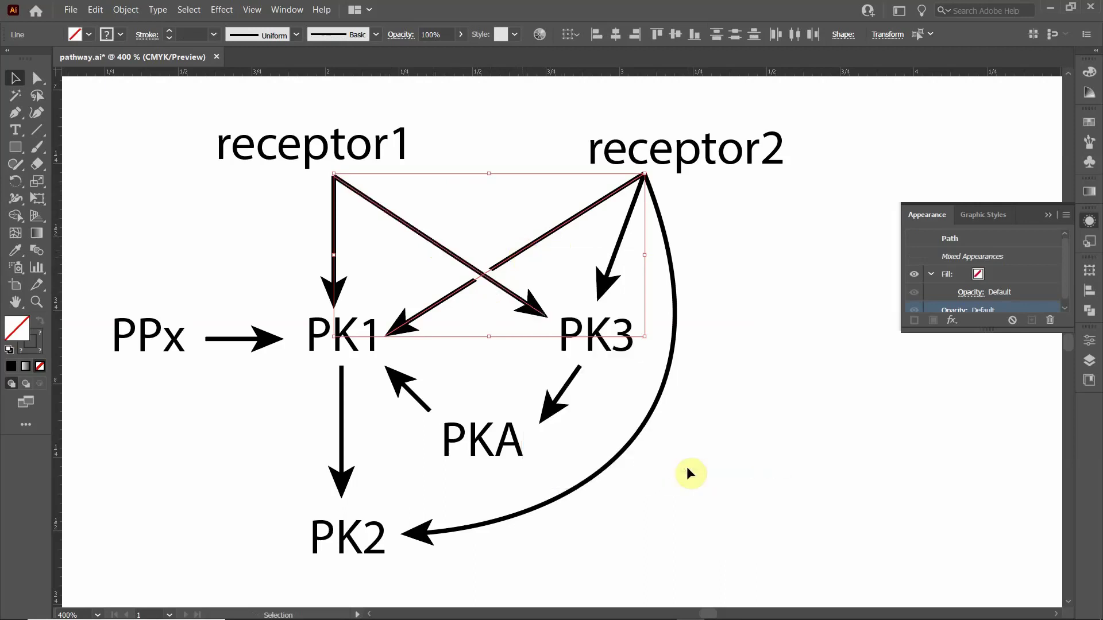
pyautogui.click(533, 152)
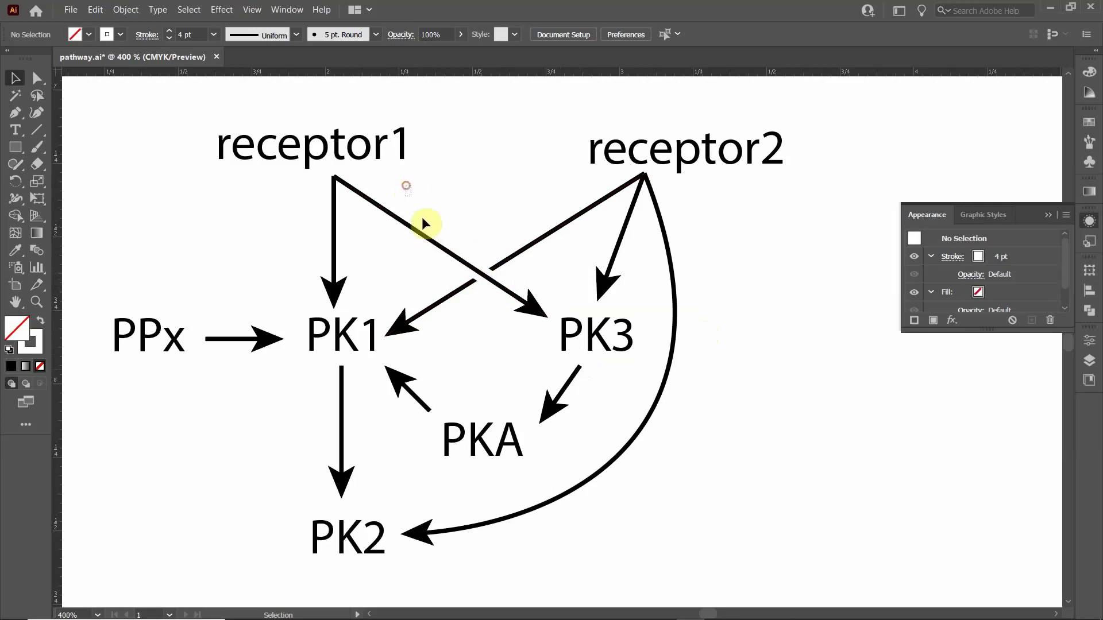
# Step: Select only the white knockout line and adjust its stroke weight, settling on 5 pt
pyautogui.moveTo(424, 221); pyautogui.dragTo(408, 188)
pyautogui.moveTo(430, 227); pyautogui.dragTo(455, 274)
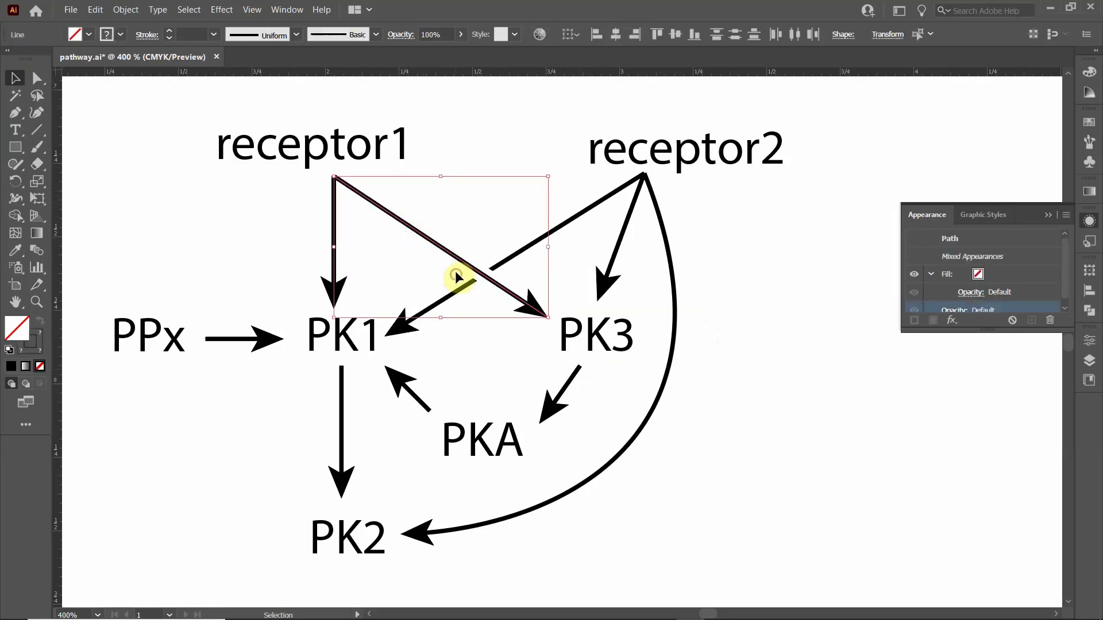
pyautogui.click(426, 240)
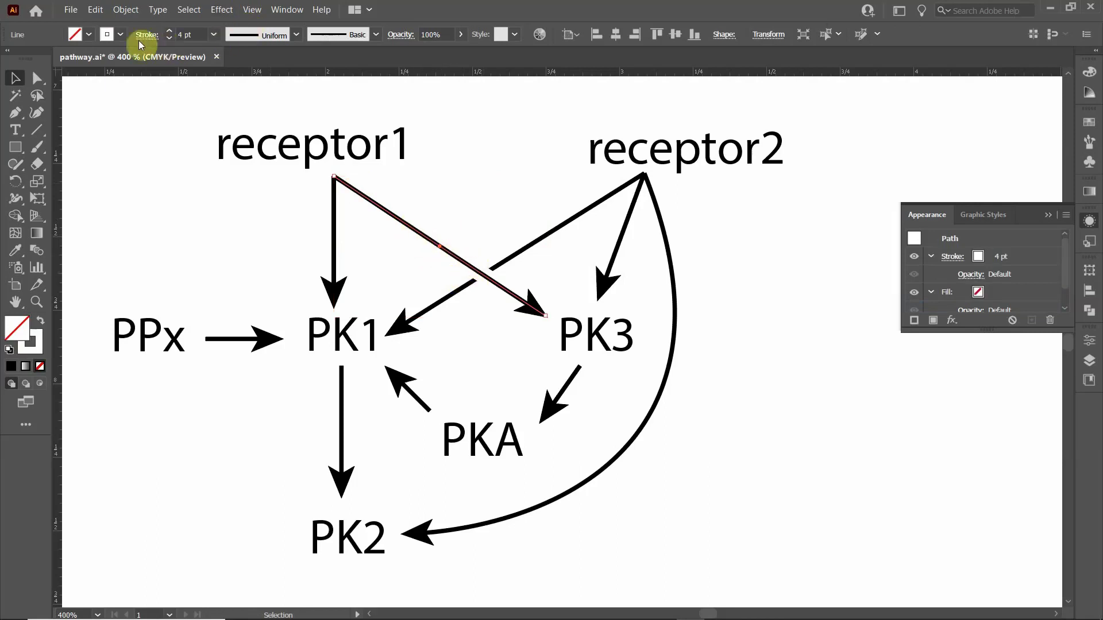
pyautogui.click(168, 31)
pyautogui.click(167, 31)
pyautogui.click(168, 31)
pyautogui.click(168, 31)
pyautogui.click(167, 31)
pyautogui.click(168, 31)
pyautogui.click(168, 31)
pyautogui.click(168, 38)
pyautogui.click(169, 38)
pyautogui.click(168, 38)
pyautogui.click(505, 194)
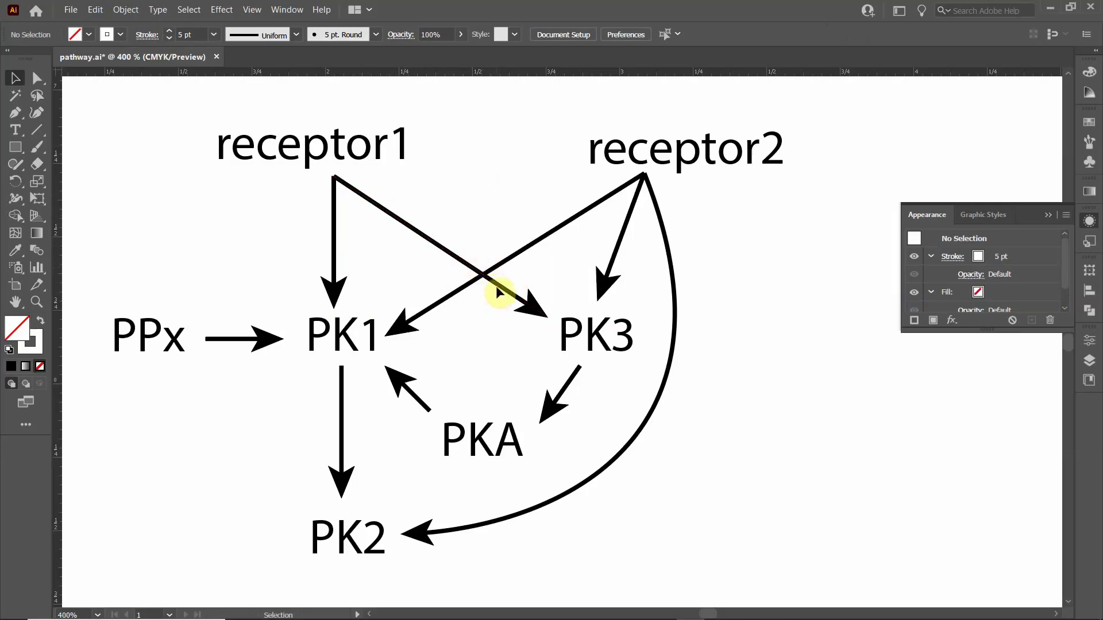
# Step: Add anchor points to the receptor1→PK3 arrow on either side of the crossing
pyautogui.scroll(8, 481, 277)
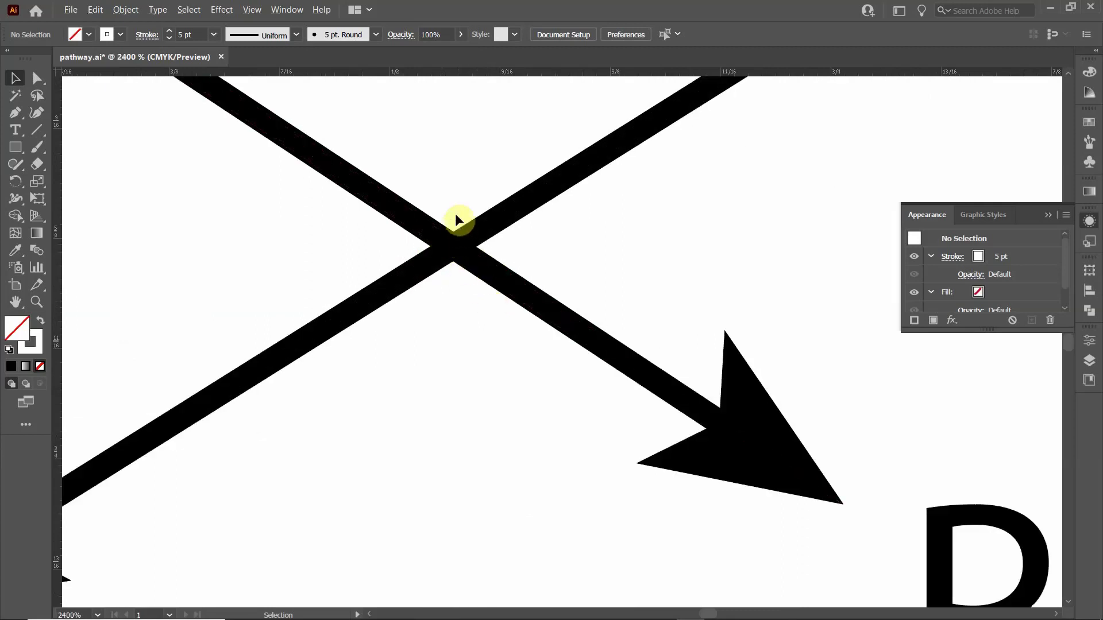
pyautogui.click(14, 118)
pyautogui.keyDown('ctrl'); pyautogui.click(423, 228); pyautogui.keyUp('ctrl')
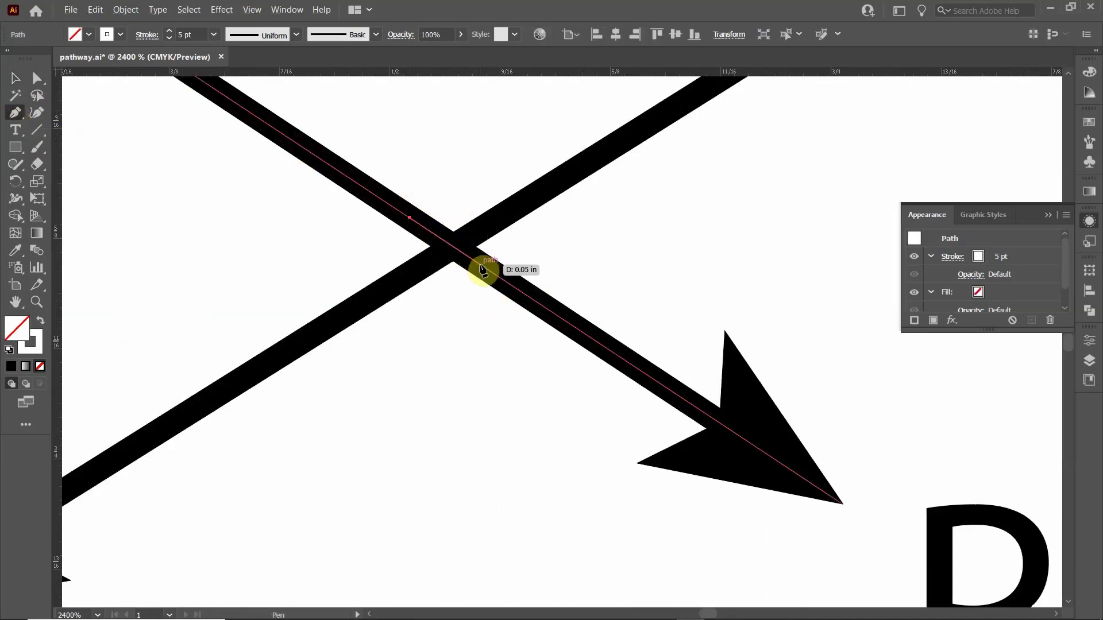
pyautogui.keyDown('ctrl'); pyautogui.click(451, 184); pyautogui.keyUp('ctrl')
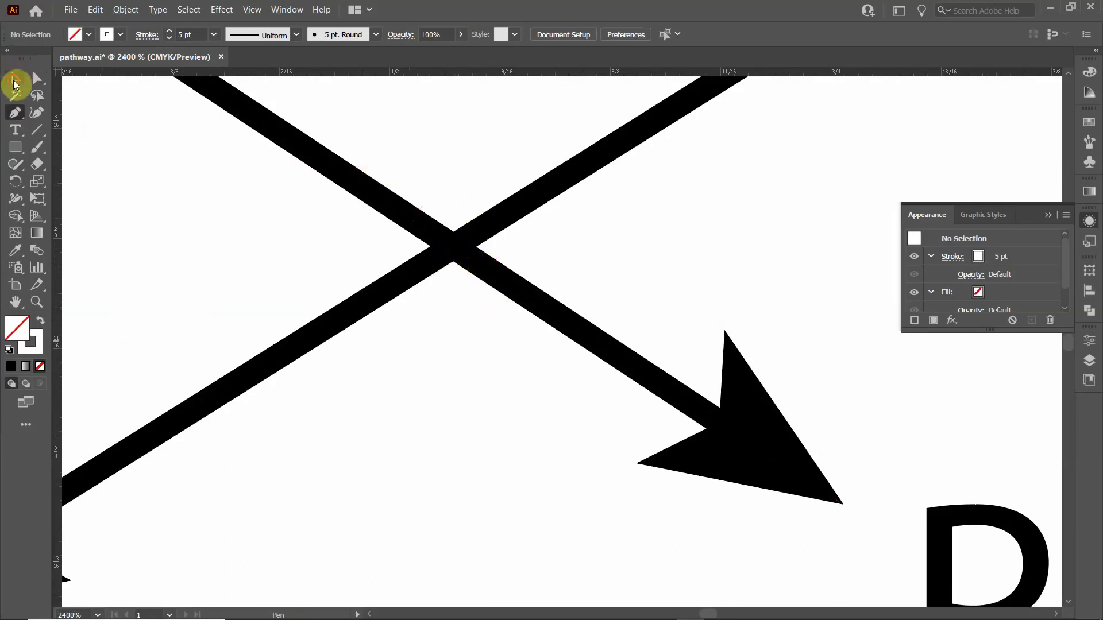
pyautogui.click(14, 84)
pyautogui.click(357, 183)
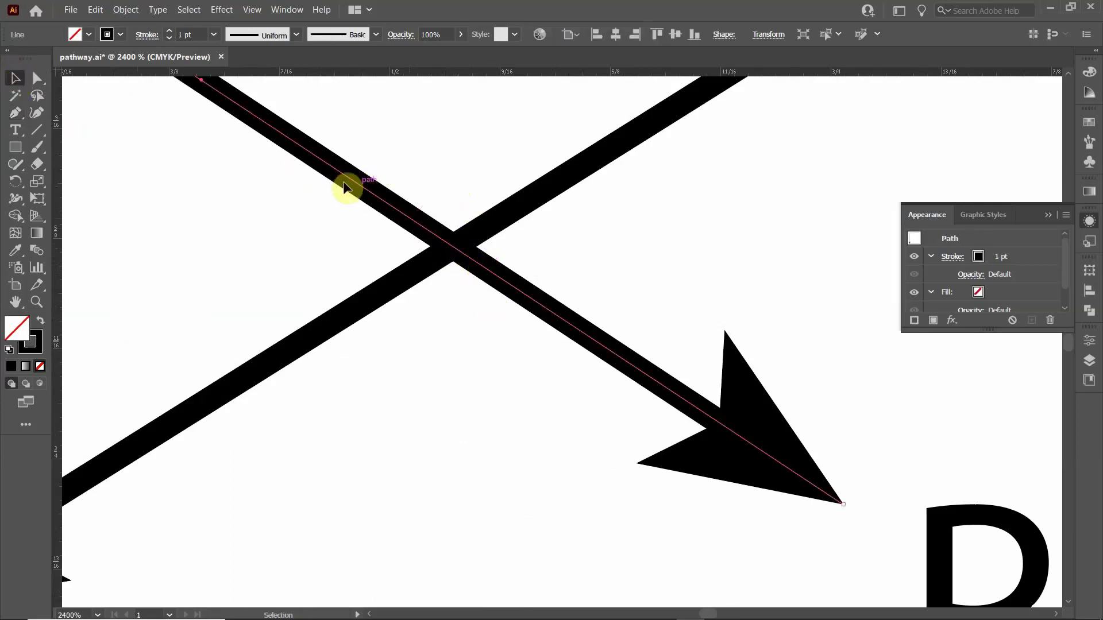
pyautogui.click(21, 117)
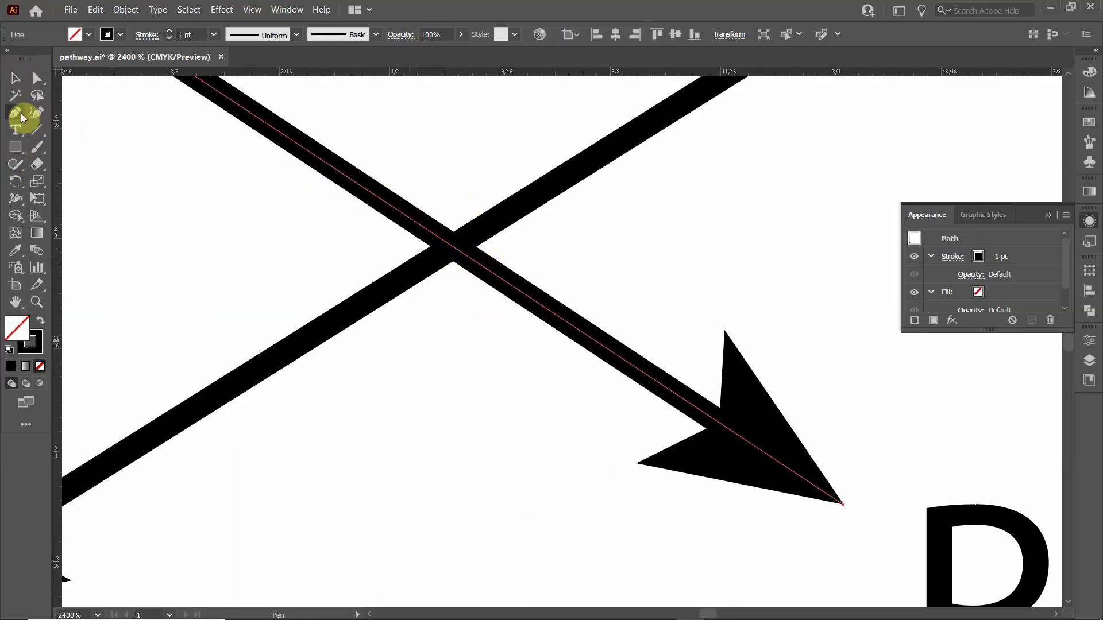
pyautogui.click(389, 208)
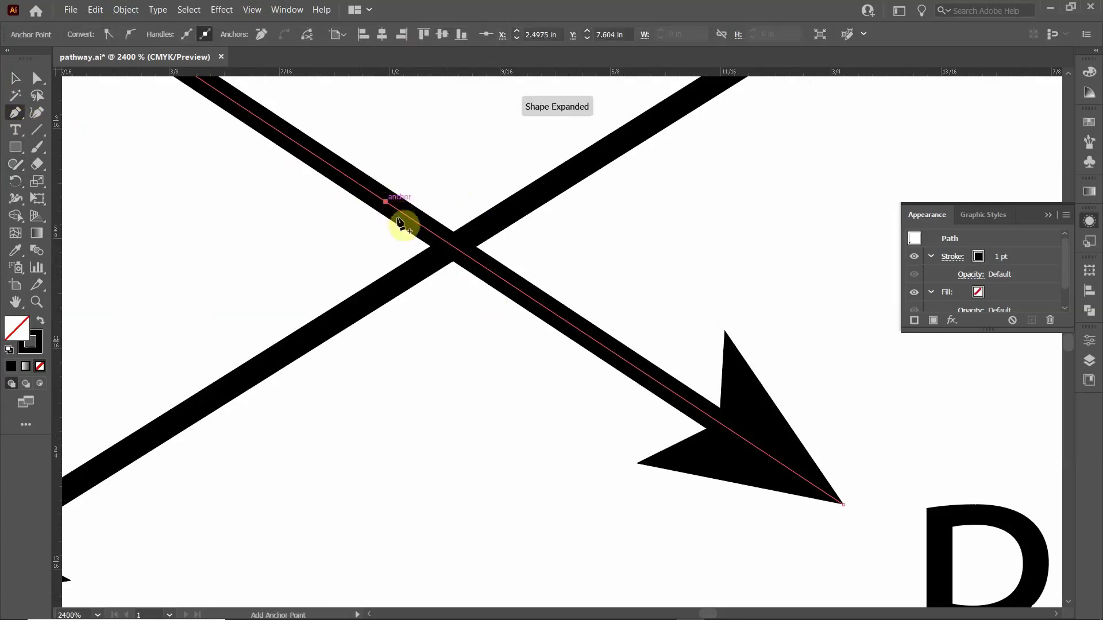
pyautogui.click(501, 281)
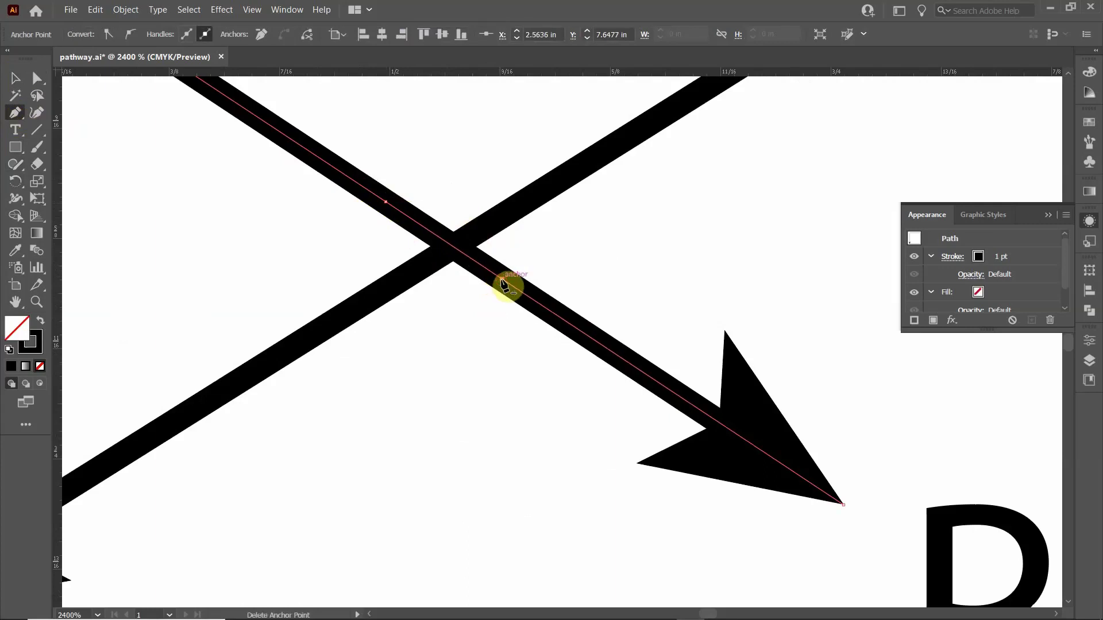
# Step: Drag the anchor before the crossing to bend the arrow into a hop-over arc
pyautogui.click(36, 79)
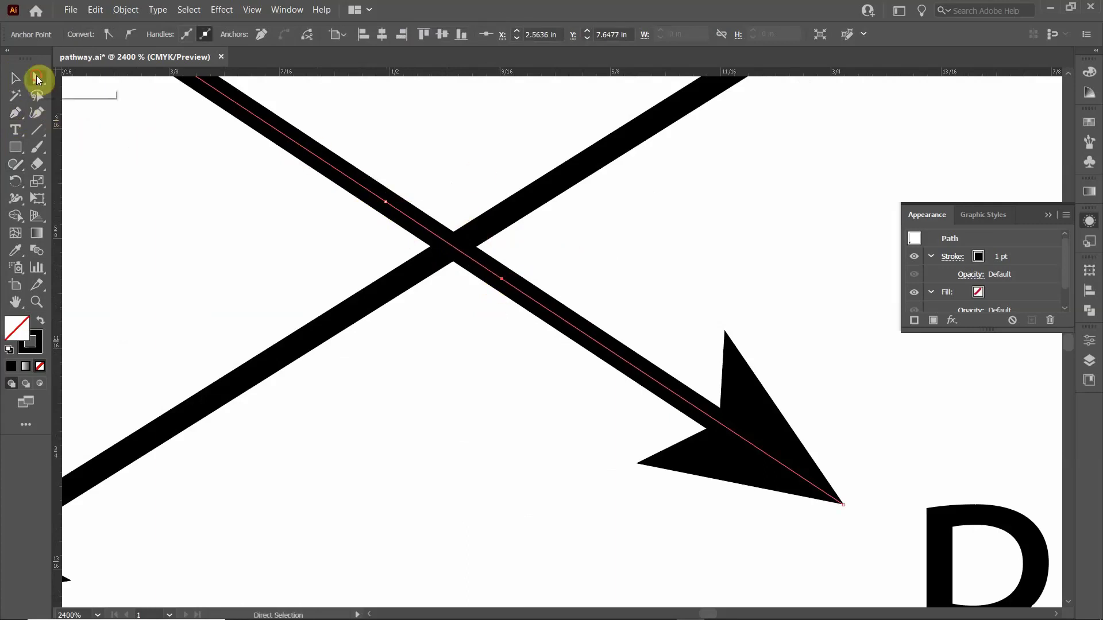
pyautogui.click(386, 203)
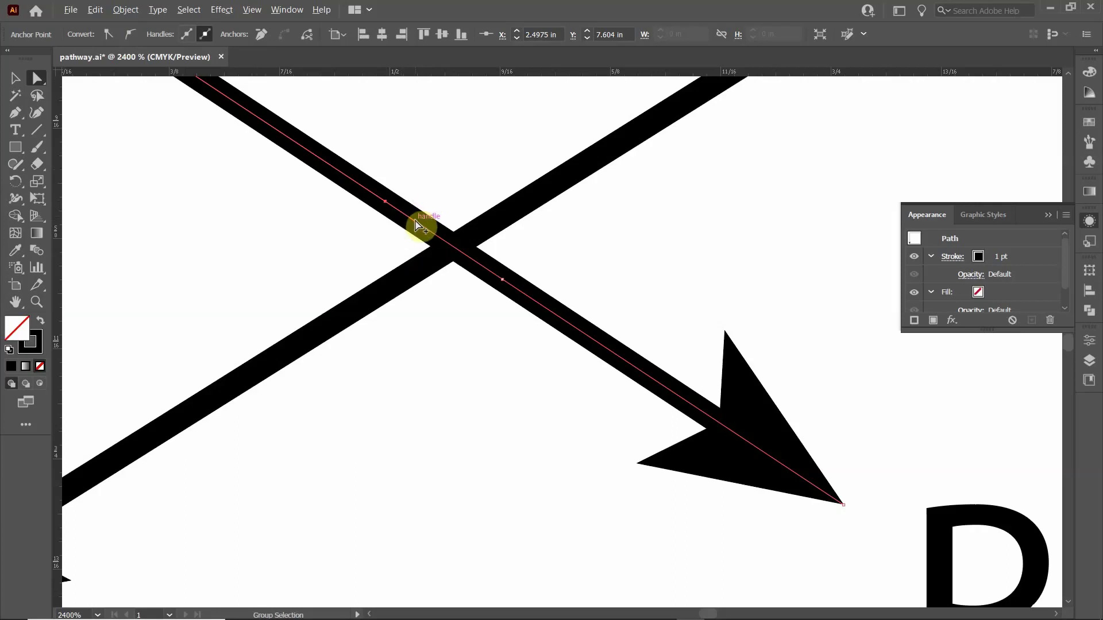
pyautogui.moveTo(417, 225); pyautogui.dragTo(494, 132)
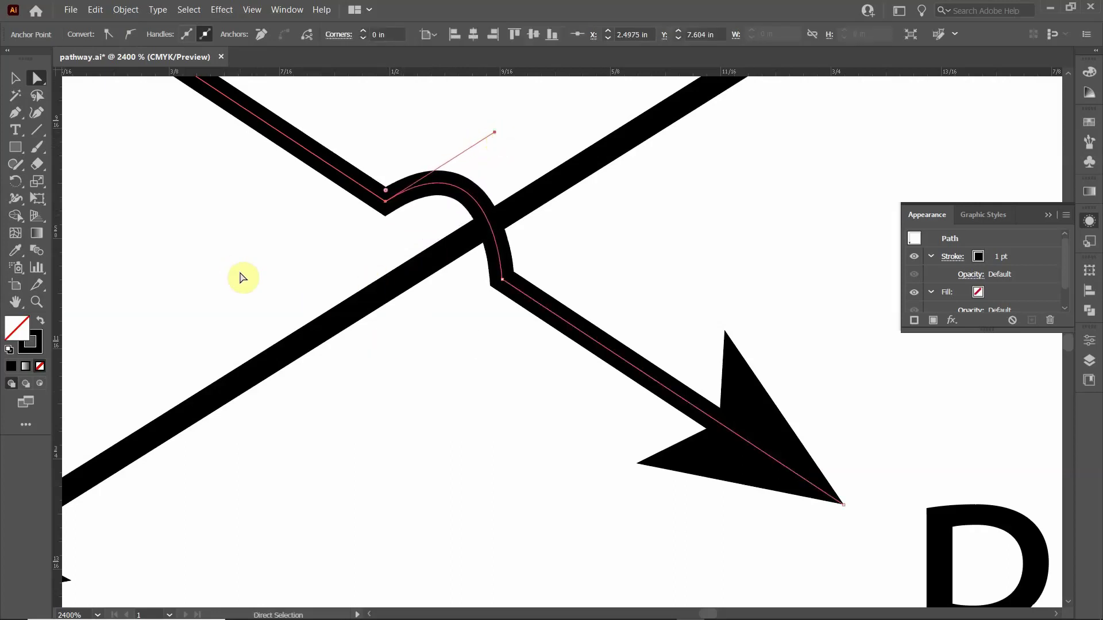
pyautogui.click(37, 113)
pyautogui.click(15, 77)
pyautogui.scroll(-6, 330, 312)
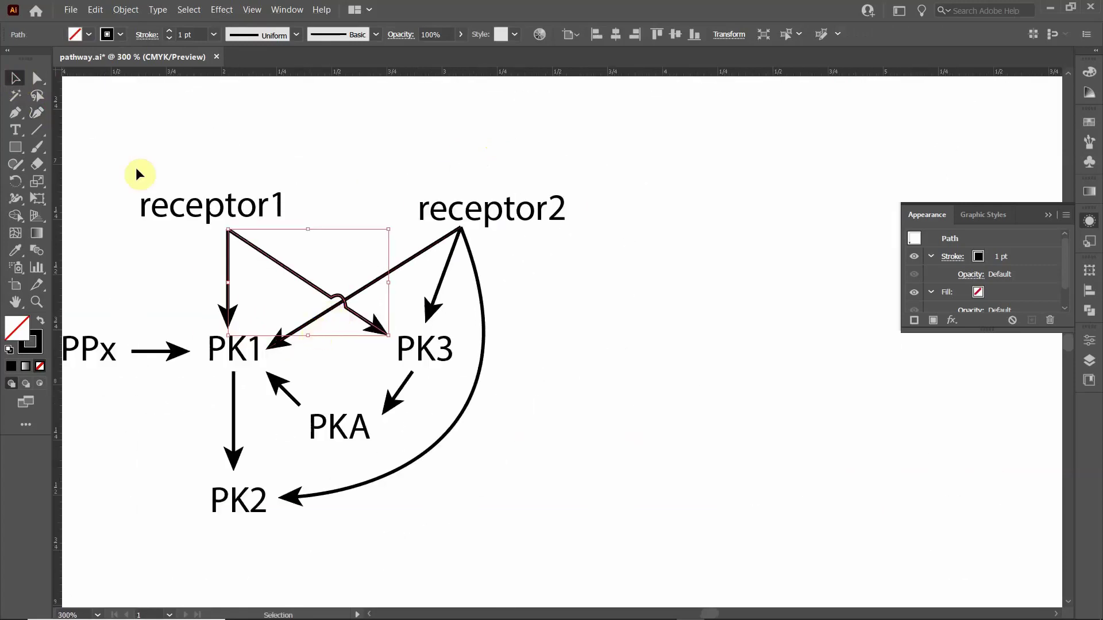
pyautogui.click(245, 140)
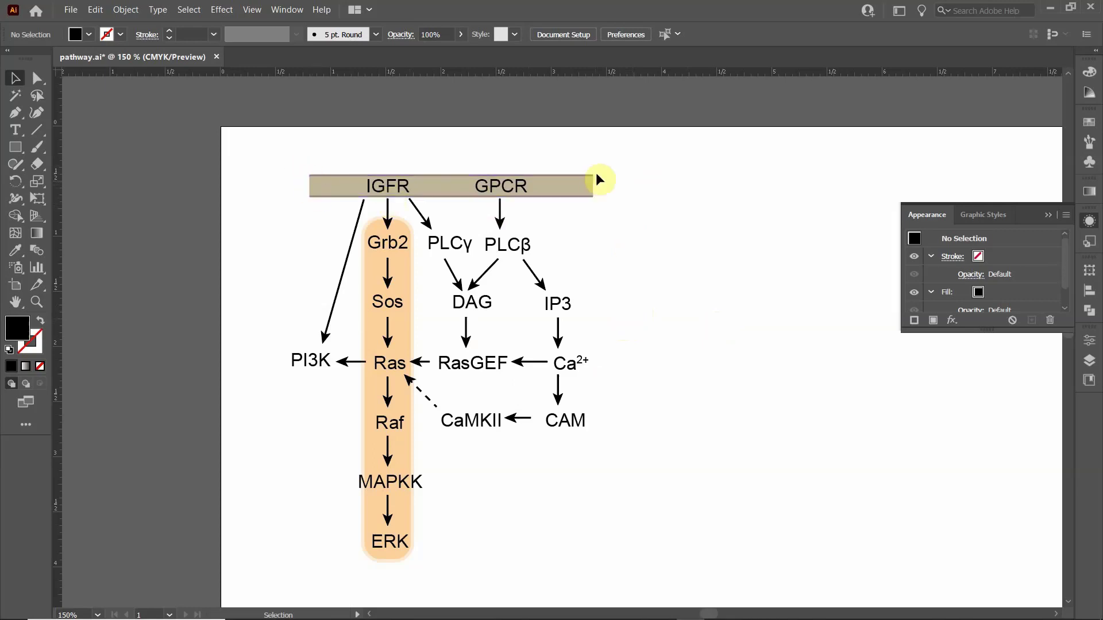
# Step: Select the IGFR and GPCR labels, then the orange highlight behind the Grb2–ERK column
pyautogui.click(392, 185)
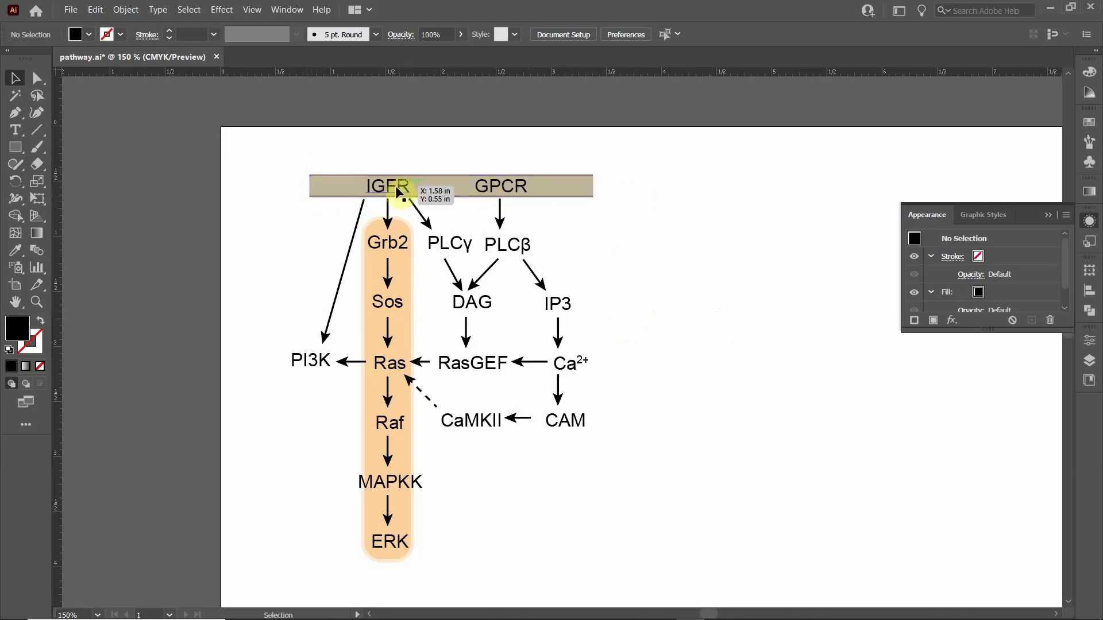
pyautogui.click(470, 185)
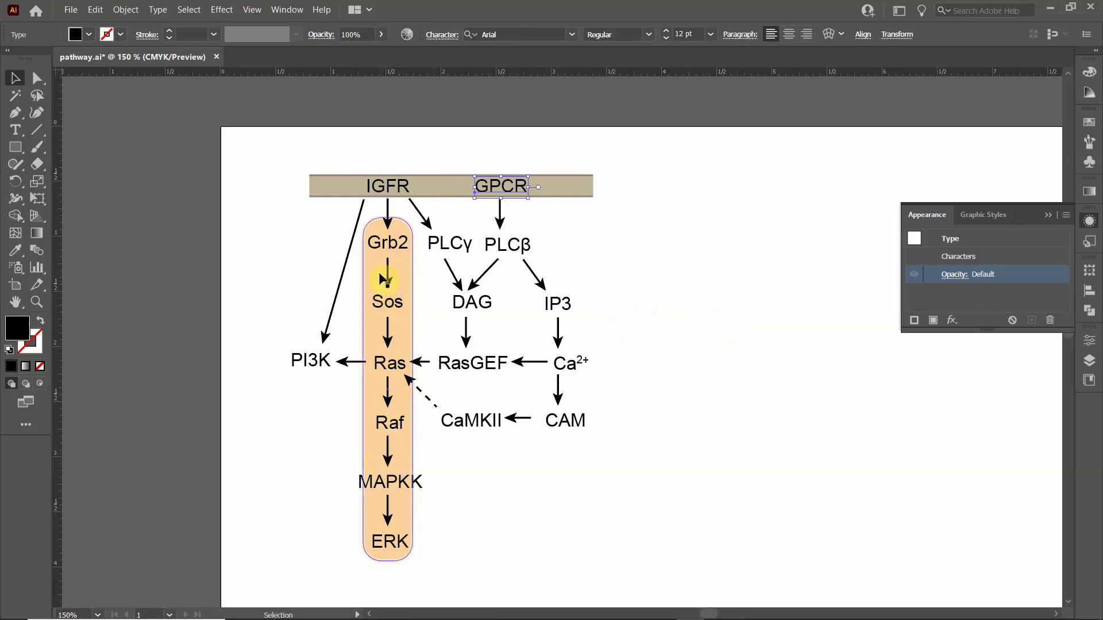
pyautogui.click(404, 331)
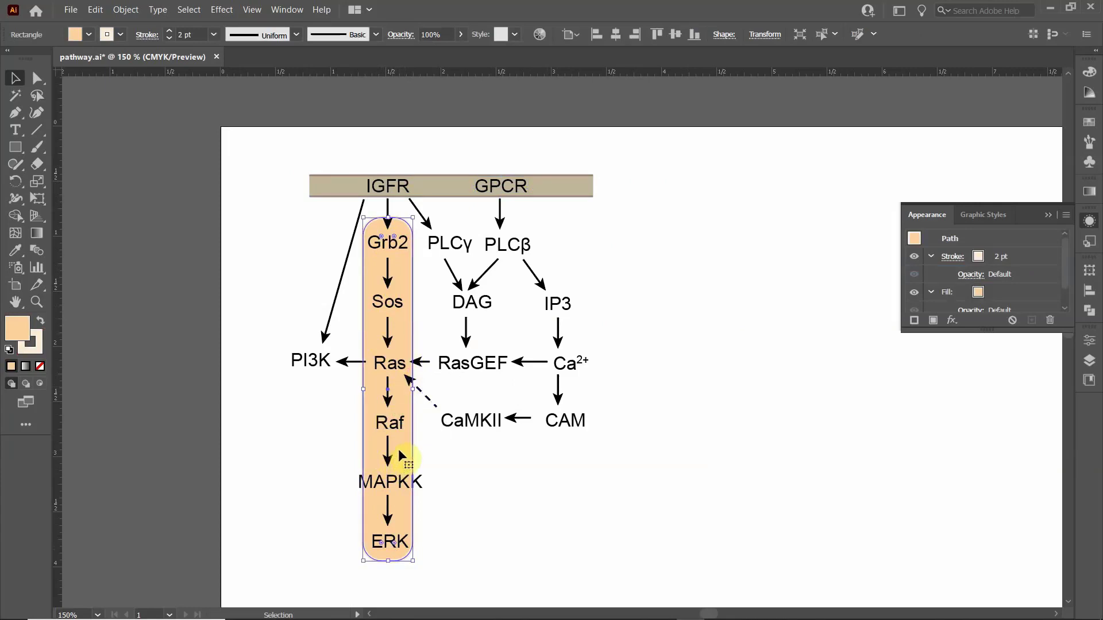
pyautogui.keyDown('shift'); pyautogui.click(434, 188); pyautogui.keyUp('shift')
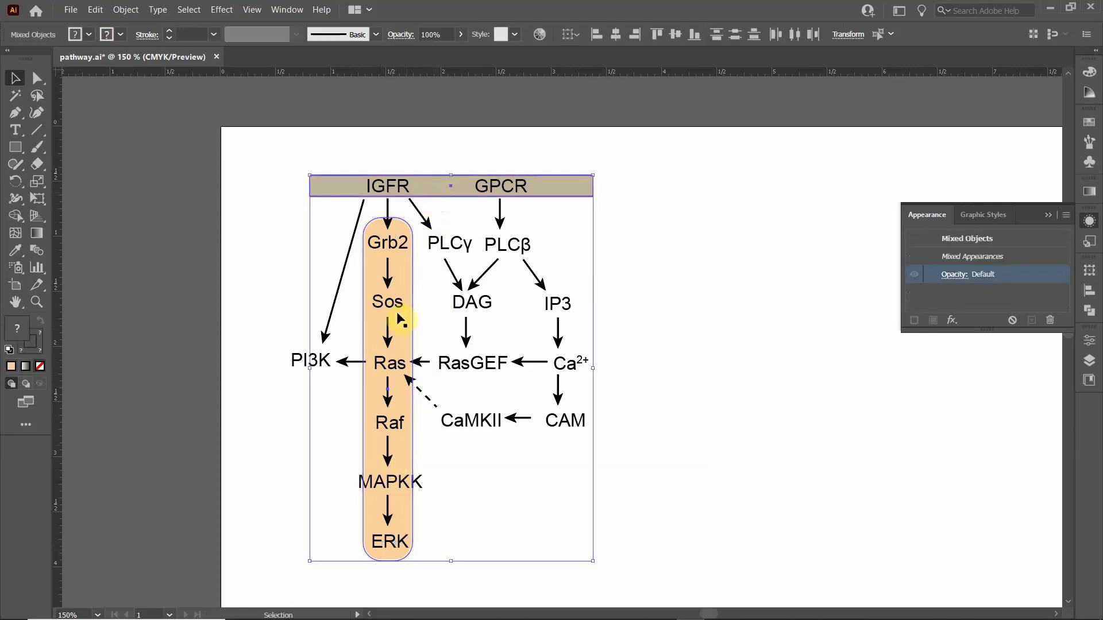
pyautogui.moveTo(399, 257); pyautogui.dragTo(994, 473)
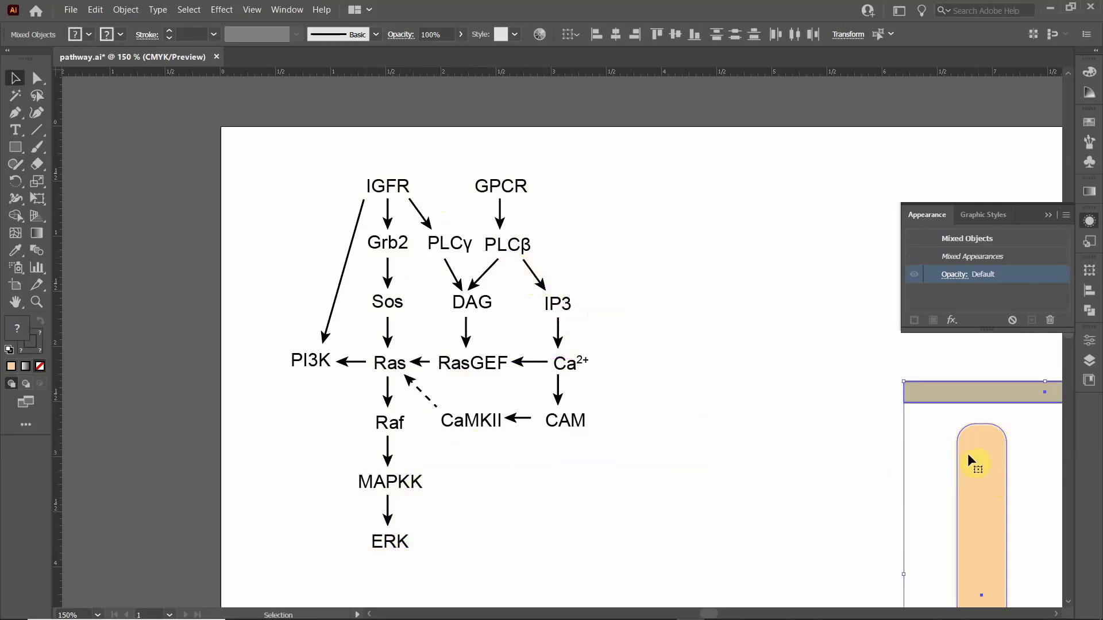
pyautogui.moveTo(991, 458); pyautogui.dragTo(385, 251)
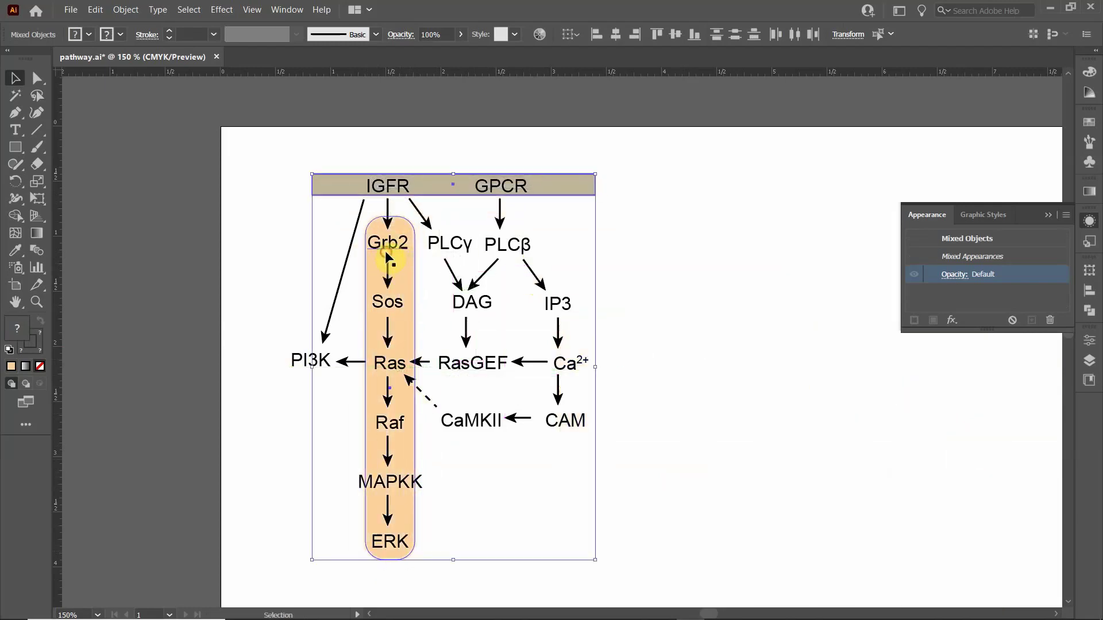
pyautogui.click(691, 243)
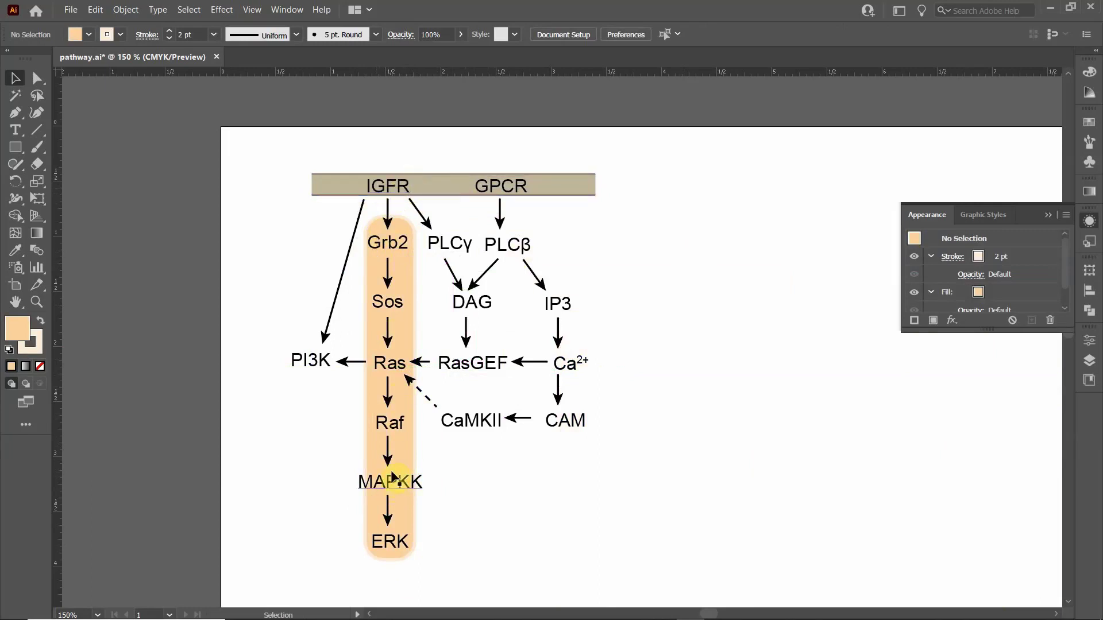
# Step: Move the orange highlight and tan receptor bar aside to the right
pyautogui.click(406, 270)
pyautogui.keyDown('shift'); pyautogui.click(433, 186); pyautogui.keyUp('shift')
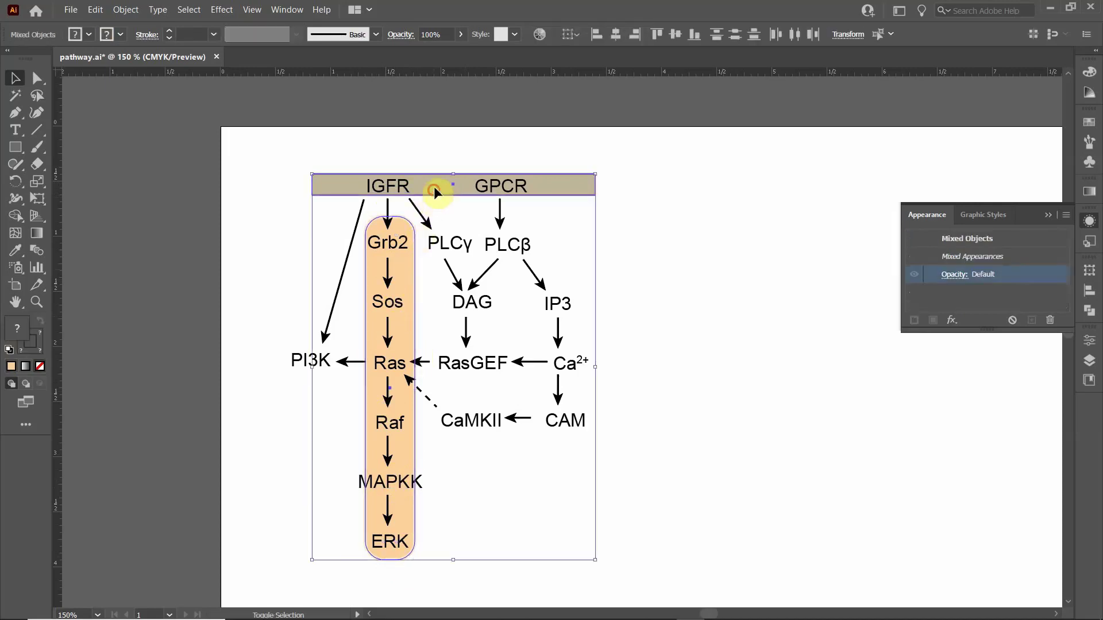
pyautogui.moveTo(433, 186); pyautogui.dragTo(752, 409)
pyautogui.click(418, 560)
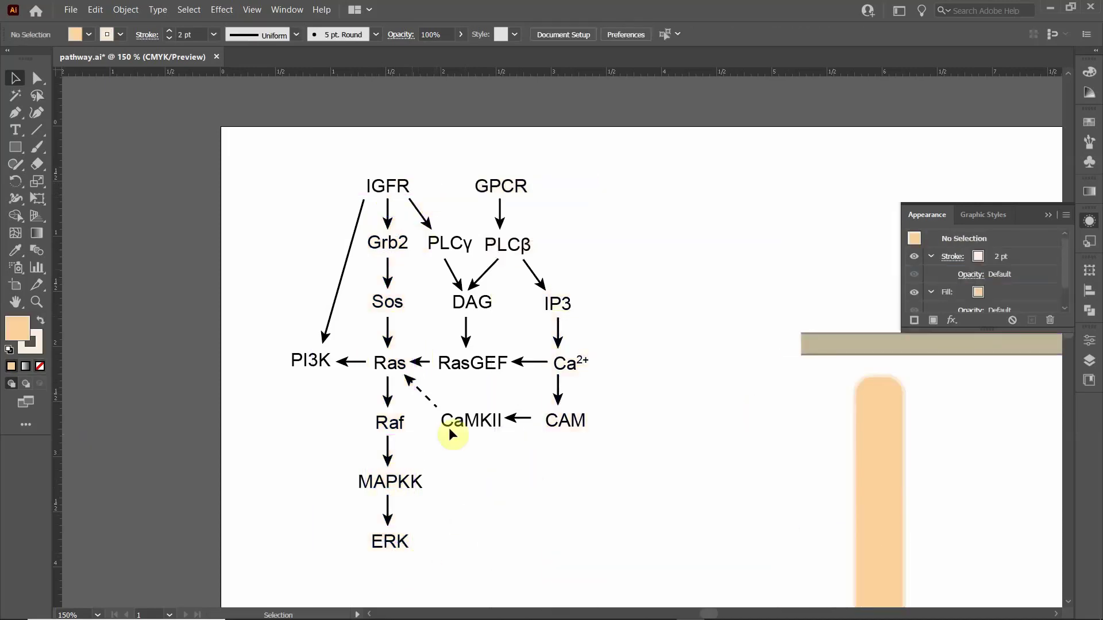
# Step: Fill the IGFR, Grb2, Sos, Ras, Raf, MAPKK and ERK labels with red
pyautogui.click(390, 534)
pyautogui.keyDown('shift'); pyautogui.click(392, 481); pyautogui.keyUp('shift')
pyautogui.keyDown('shift'); pyautogui.click(389, 421); pyautogui.keyUp('shift')
pyautogui.keyDown('shift'); pyautogui.click(387, 371); pyautogui.keyUp('shift')
pyautogui.keyDown('shift'); pyautogui.click(389, 301); pyautogui.keyUp('shift')
pyautogui.keyDown('shift'); pyautogui.click(399, 243); pyautogui.keyUp('shift')
pyautogui.keyDown('shift'); pyautogui.click(394, 190); pyautogui.keyUp('shift')
pyautogui.click(89, 34)
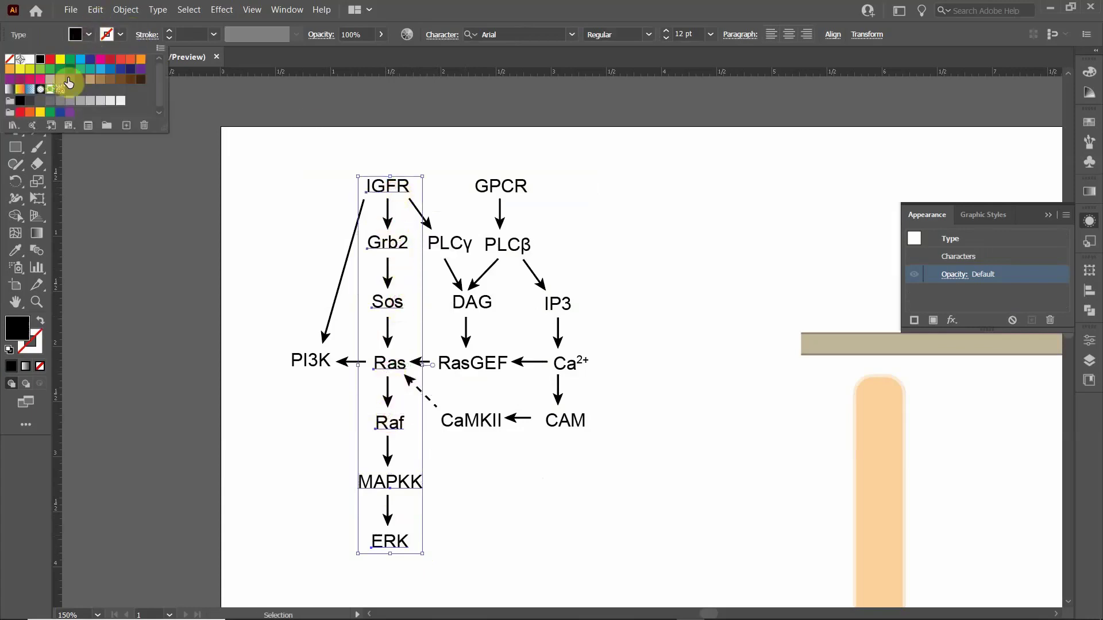
pyautogui.click(106, 60)
pyautogui.click(646, 261)
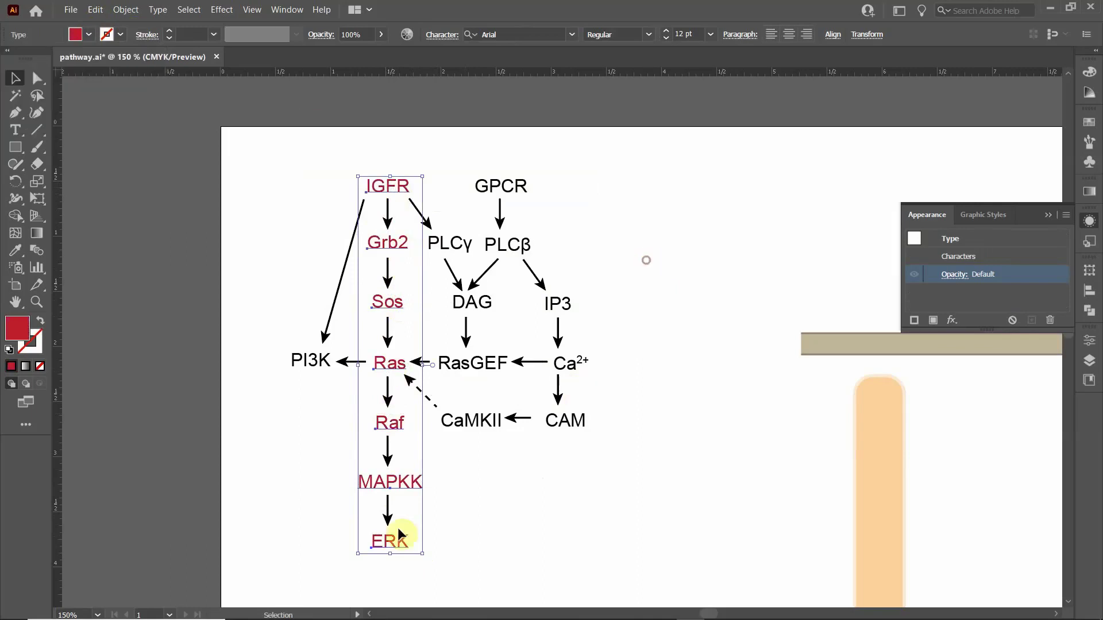
pyautogui.click(455, 517)
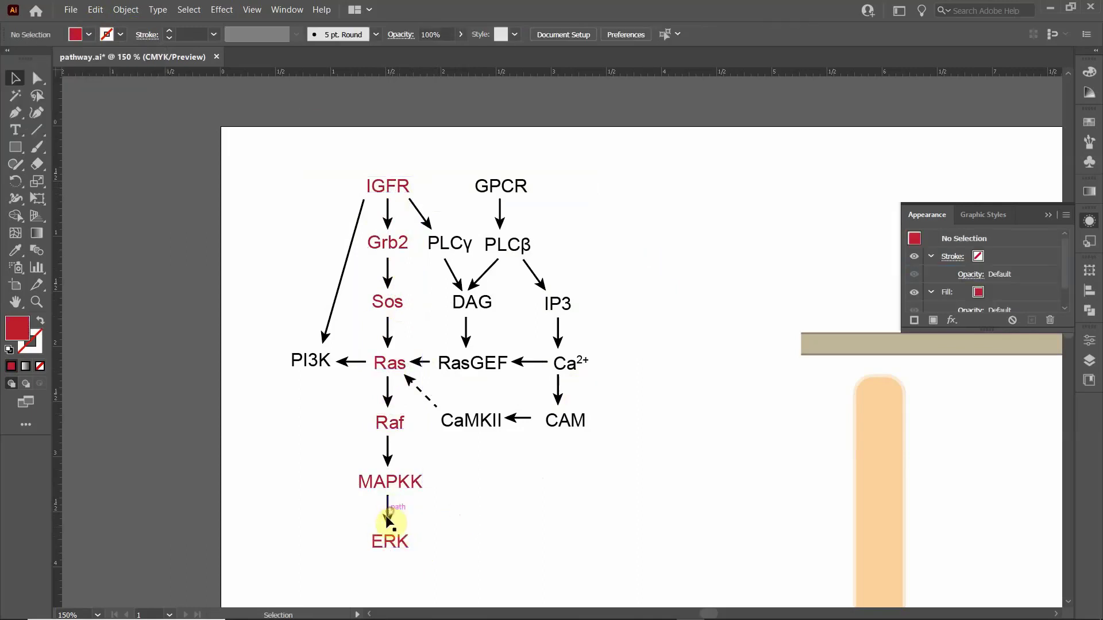
# Step: Give the six arrows from IGFR down to ERK a crimson stroke
pyautogui.click(388, 509)
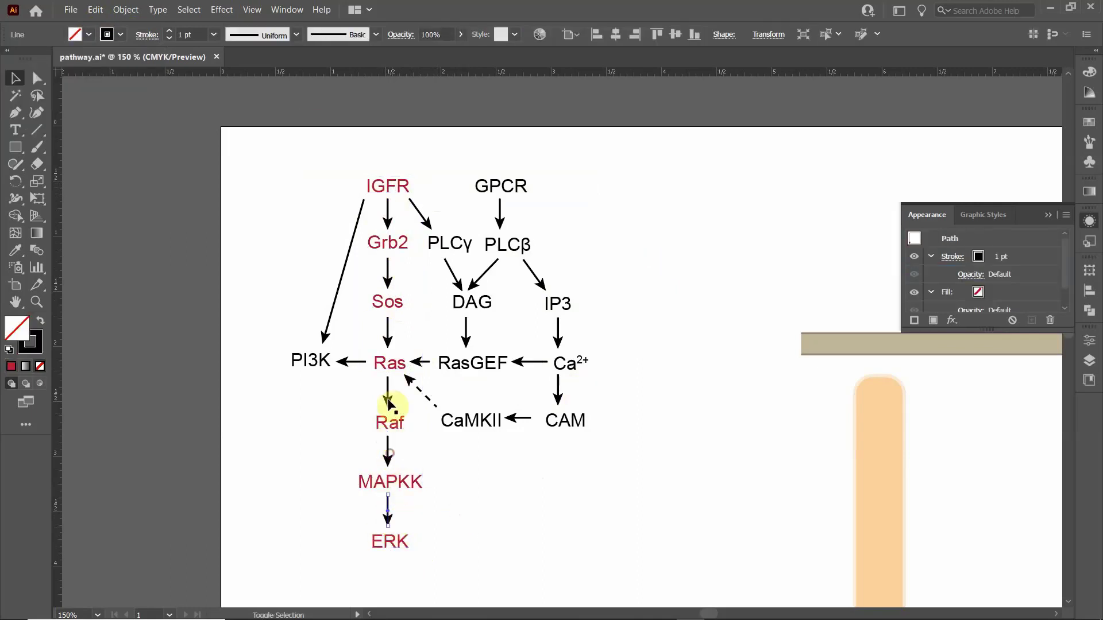
pyautogui.keyDown('shift'); pyautogui.click(388, 451); pyautogui.keyUp('shift')
pyautogui.keyDown('shift'); pyautogui.click(388, 396); pyautogui.keyUp('shift')
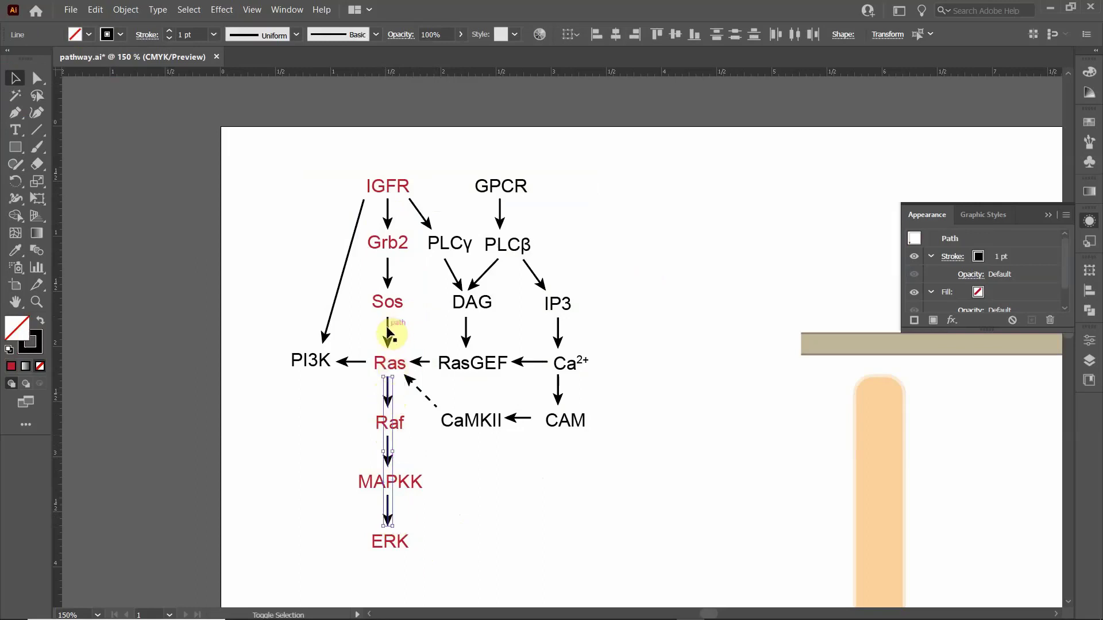
pyautogui.keyDown('shift'); pyautogui.click(388, 332); pyautogui.keyUp('shift')
pyautogui.keyDown('shift'); pyautogui.click(387, 276); pyautogui.keyUp('shift')
pyautogui.keyDown('shift'); pyautogui.click(387, 218); pyautogui.keyUp('shift')
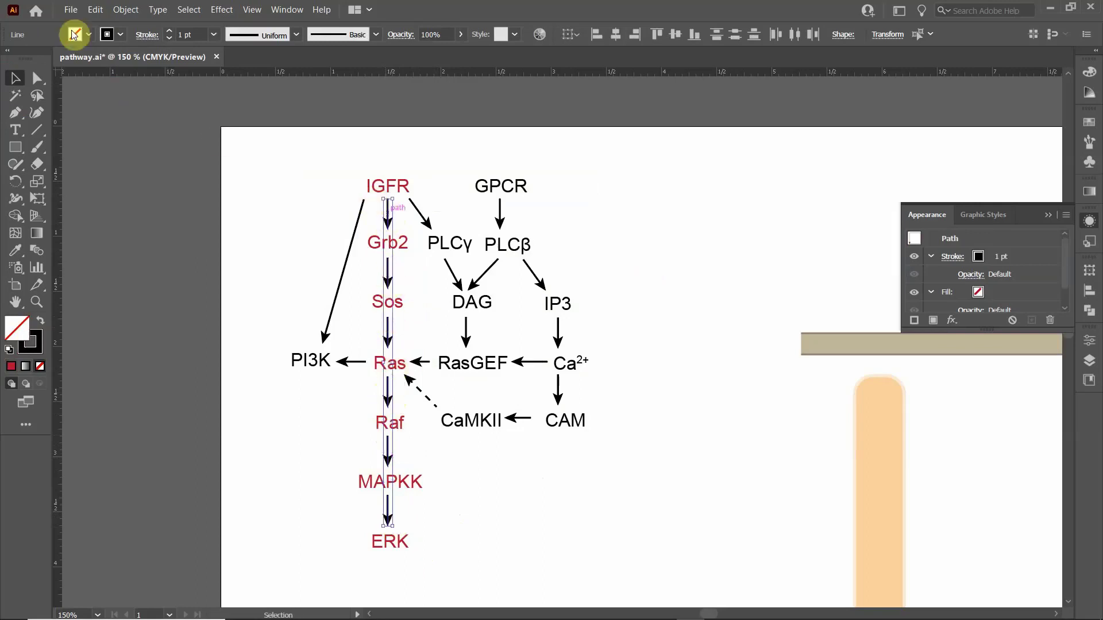
pyautogui.click(120, 35)
pyautogui.click(110, 60)
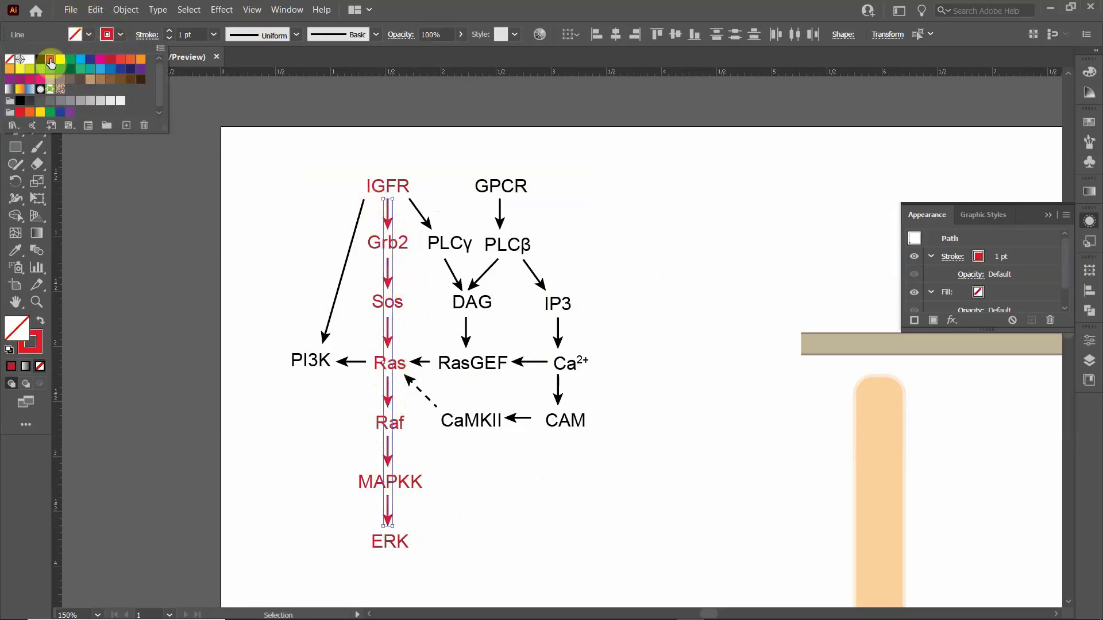
pyautogui.click(305, 196)
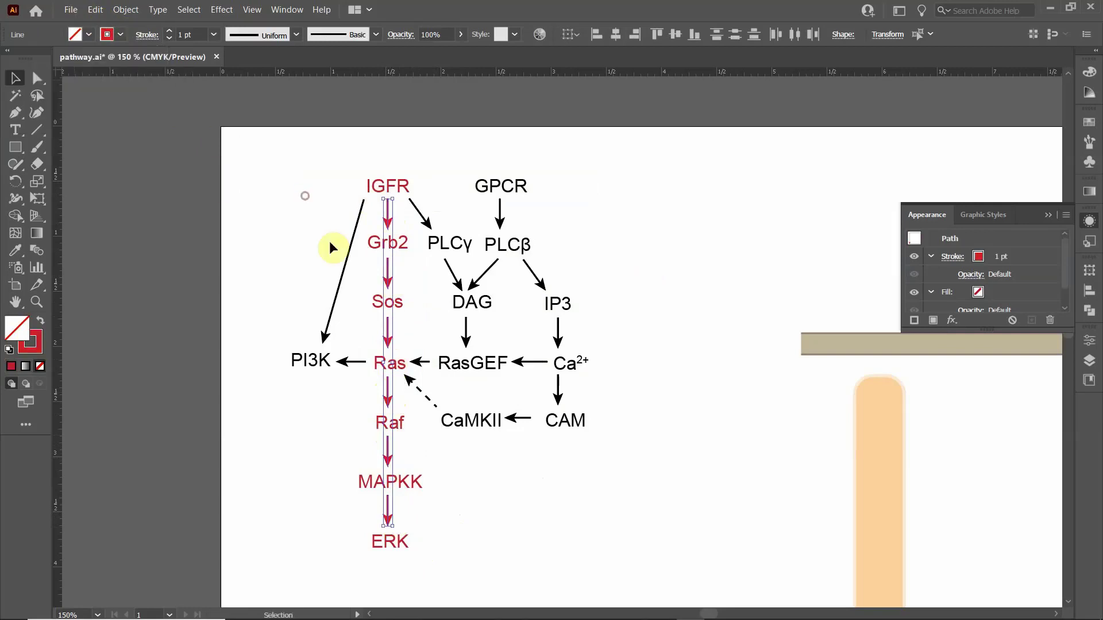
pyautogui.click(591, 244)
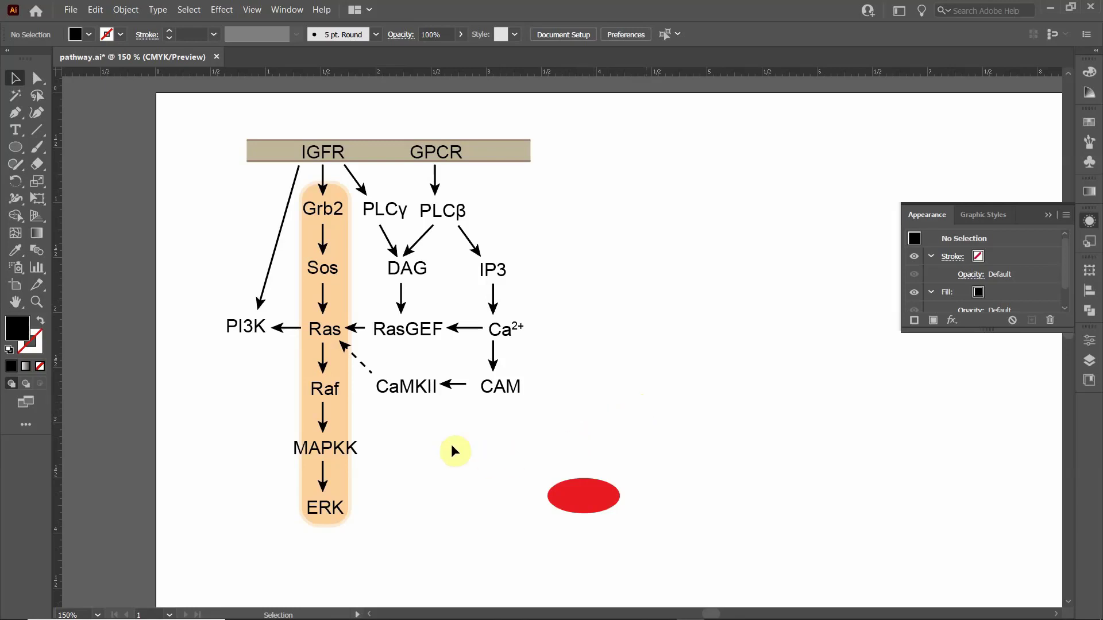
# Step: Fill the CaMKII label with the dark red swatch, then deselect it
pyautogui.click(405, 391)
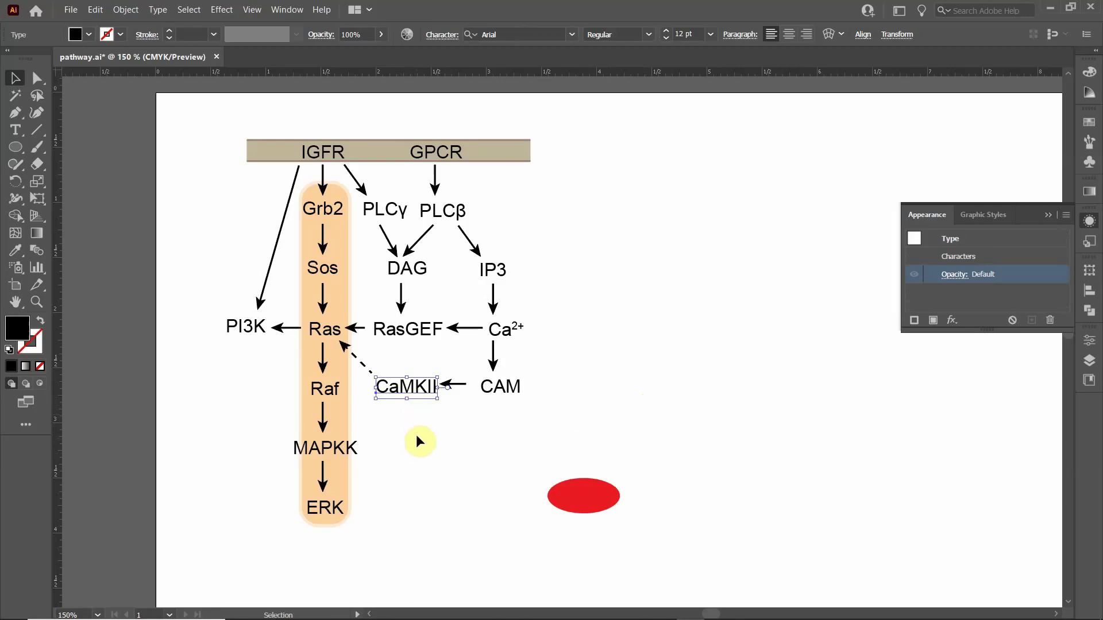
pyautogui.click(105, 35)
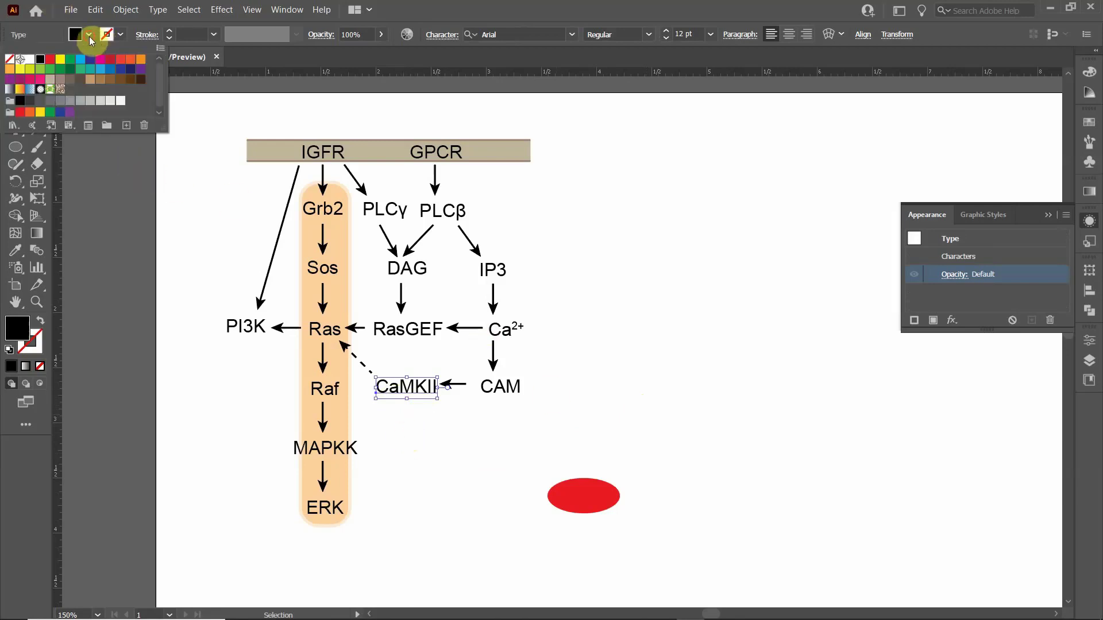
pyautogui.click(110, 59)
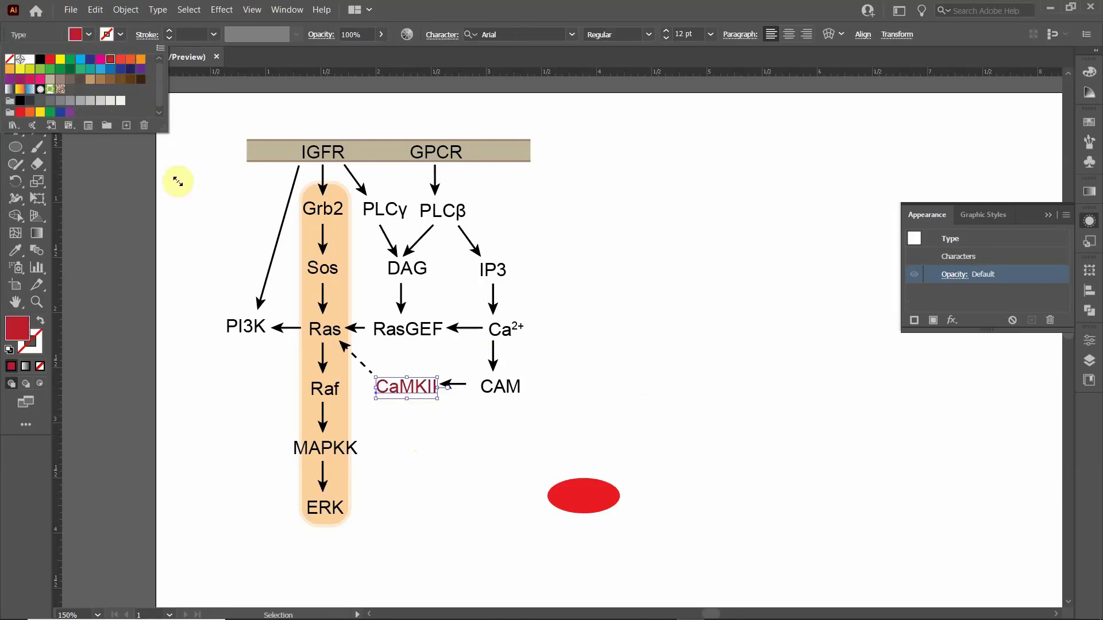
pyautogui.click(466, 493)
pyautogui.click(431, 457)
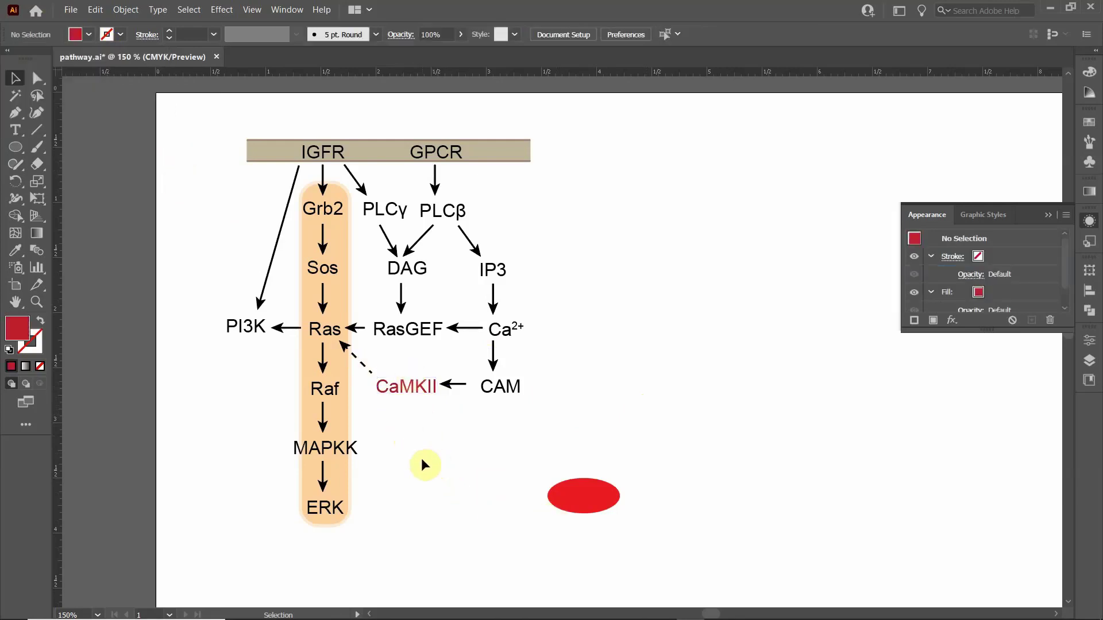
# Step: Move the red ellipse onto the CaMKII label and marquee-select the ellipse and label together
pyautogui.moveTo(593, 495); pyautogui.dragTo(418, 392)
pyautogui.click(473, 447)
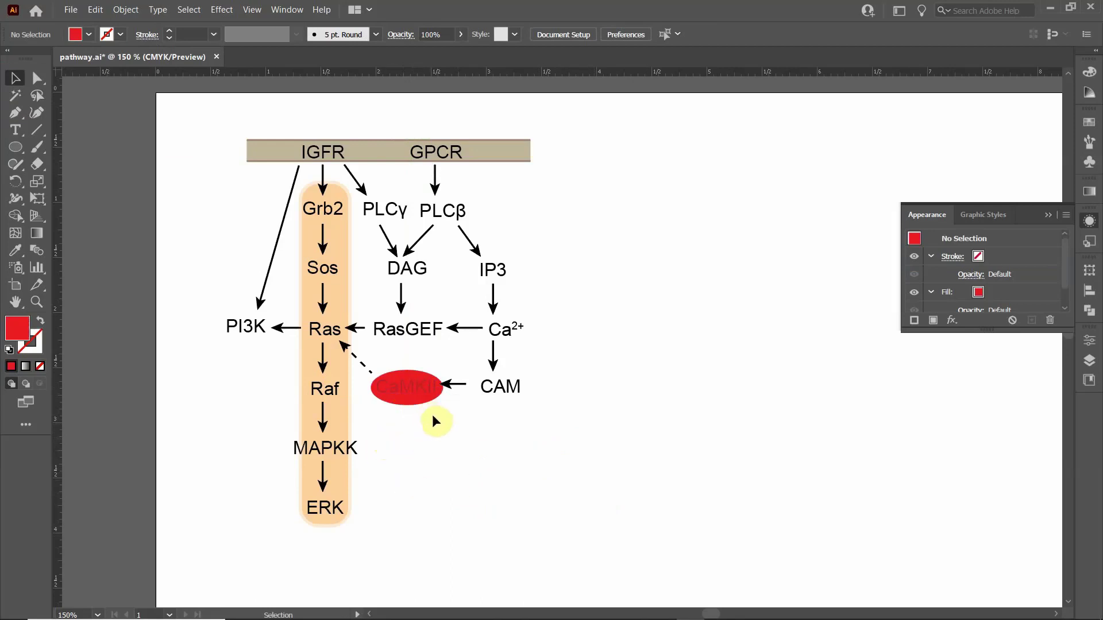
pyautogui.moveTo(420, 422); pyautogui.dragTo(383, 359)
pyautogui.click(434, 435)
pyautogui.moveTo(421, 425); pyautogui.dragTo(393, 360)
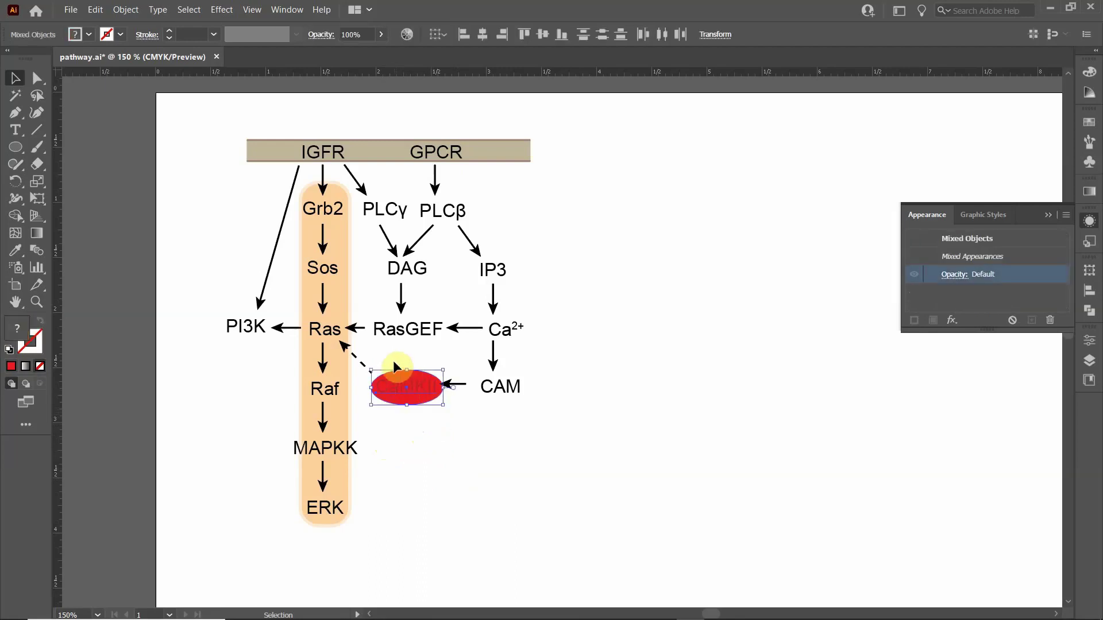
# Step: Open Recolor Artwork for the CaMKII pair, reset to original colours, and show the Edit wheel
pyautogui.click(1090, 99)
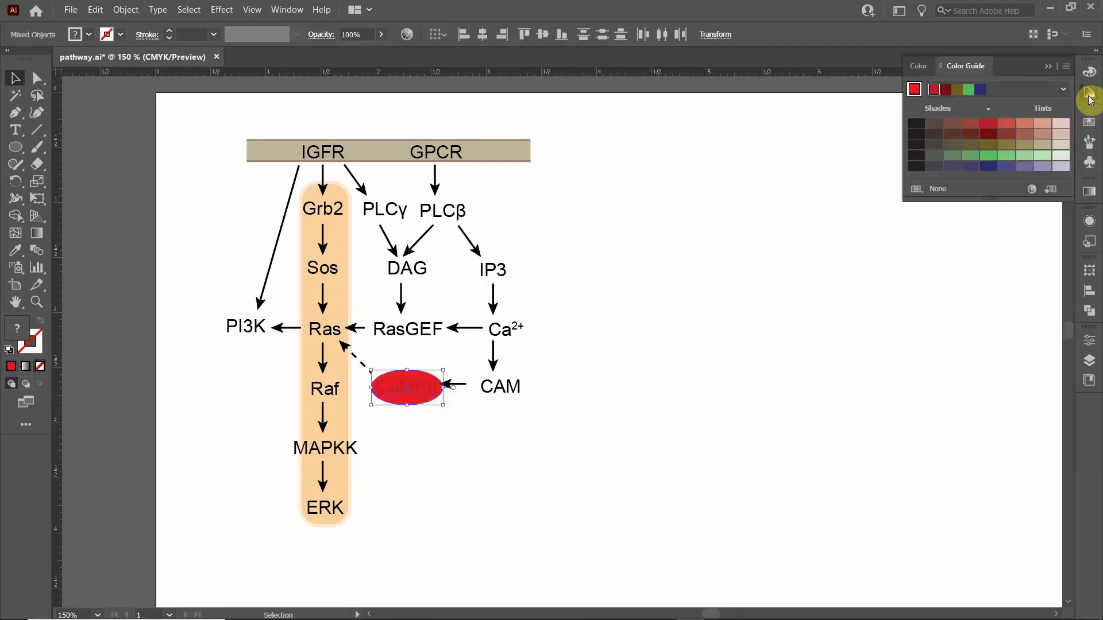
pyautogui.click(1032, 191)
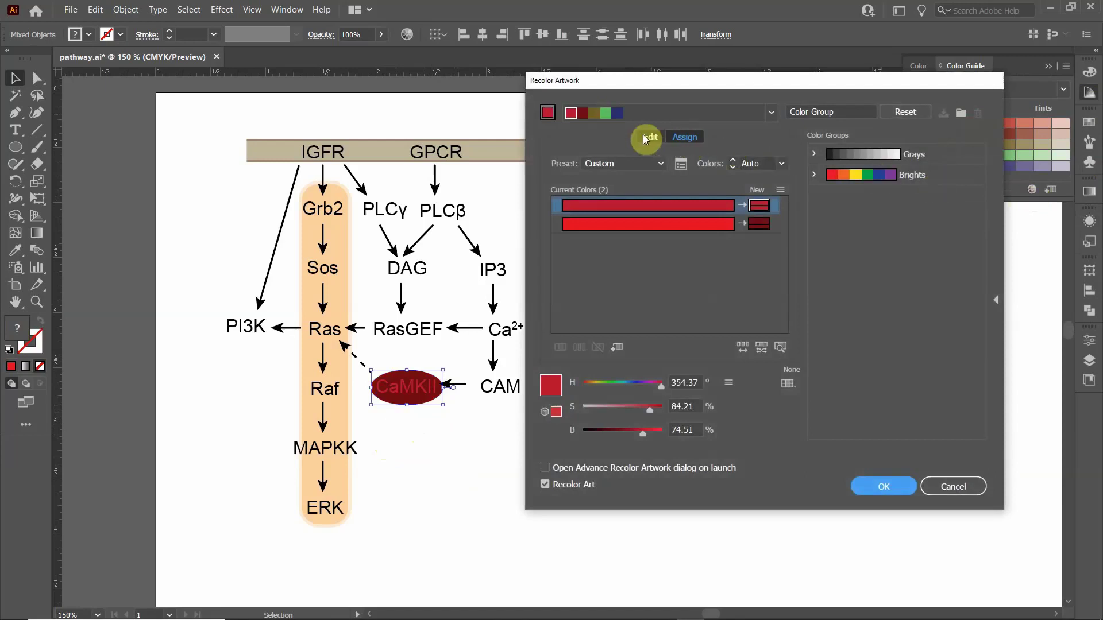
pyautogui.click(900, 110)
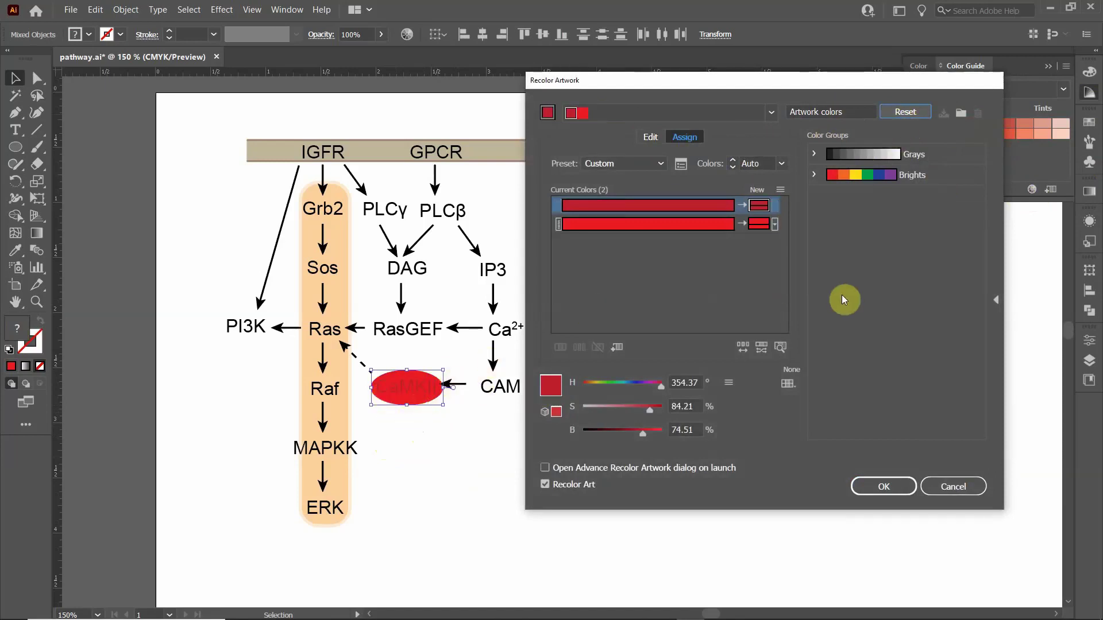
pyautogui.click(650, 136)
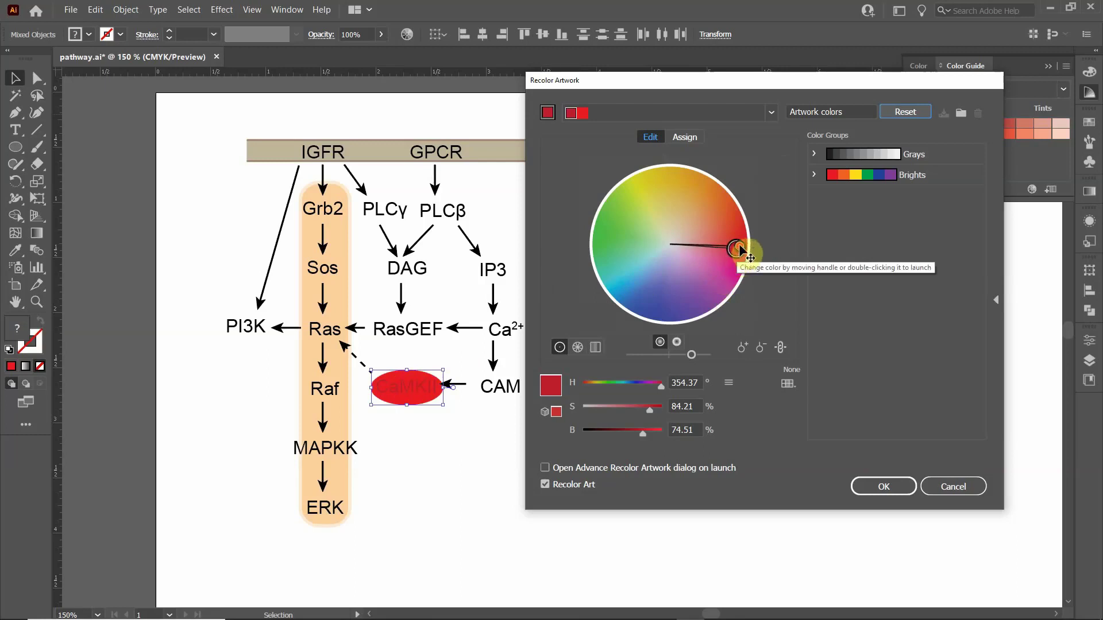
# Step: Tint the CaMKII ellipse pale lavender (H 262.59°, S 18.83%, B 92.94%) and shift the label colour on the Recolor Artwork wheel
pyautogui.moveTo(741, 248); pyautogui.dragTo(699, 244)
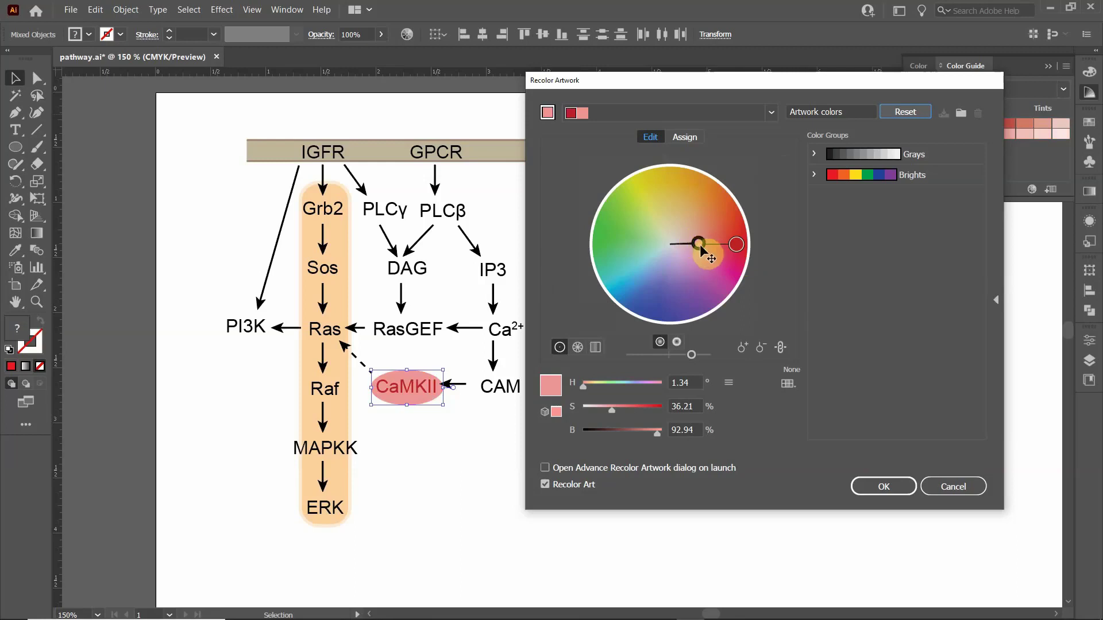
pyautogui.moveTo(701, 246); pyautogui.dragTo(688, 248)
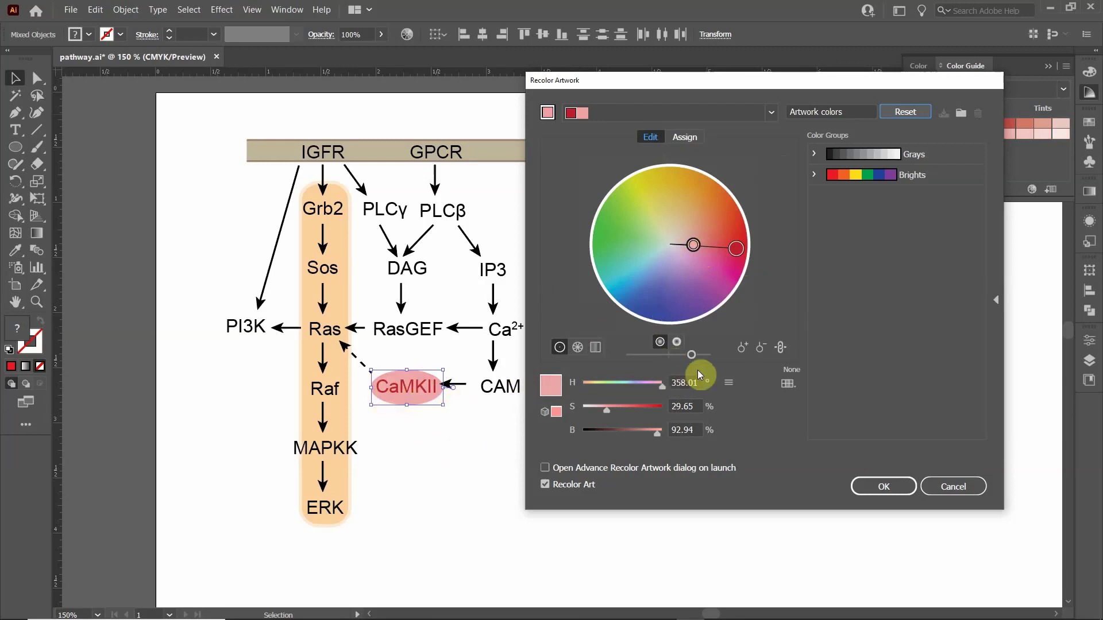
pyautogui.moveTo(737, 248); pyautogui.dragTo(738, 237)
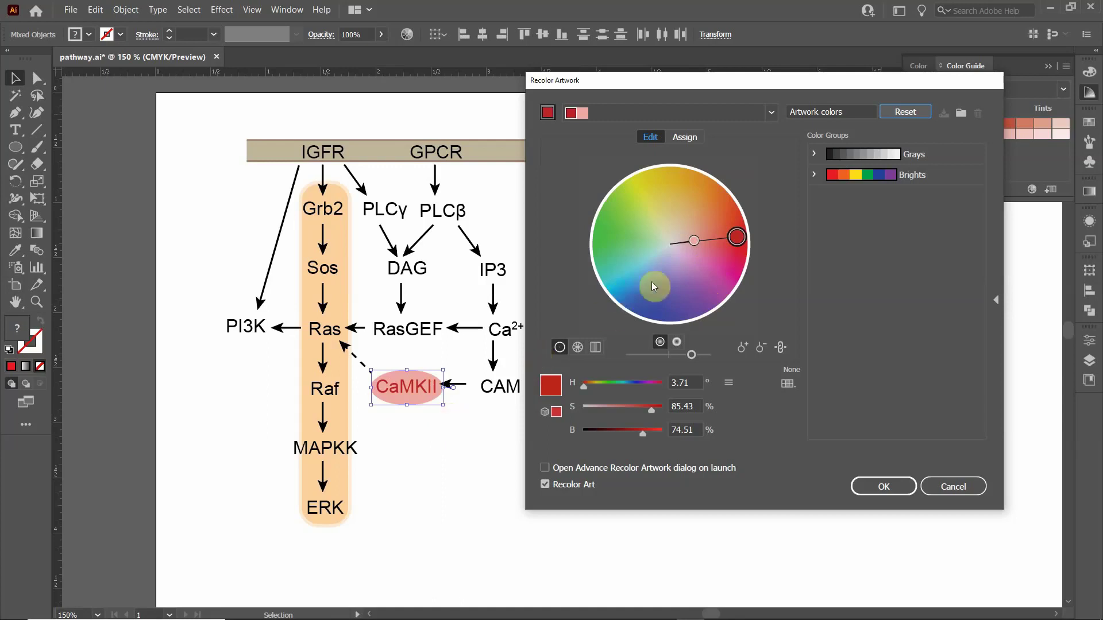
pyautogui.moveTo(736, 242)
pyautogui.mouseDown()
pyautogui.moveTo(713, 195)
pyautogui.moveTo(652, 182)
pyautogui.moveTo(608, 236)
pyautogui.moveTo(638, 303)
pyautogui.moveTo(670, 313)
pyautogui.moveTo(673, 260)
pyautogui.mouseUp()
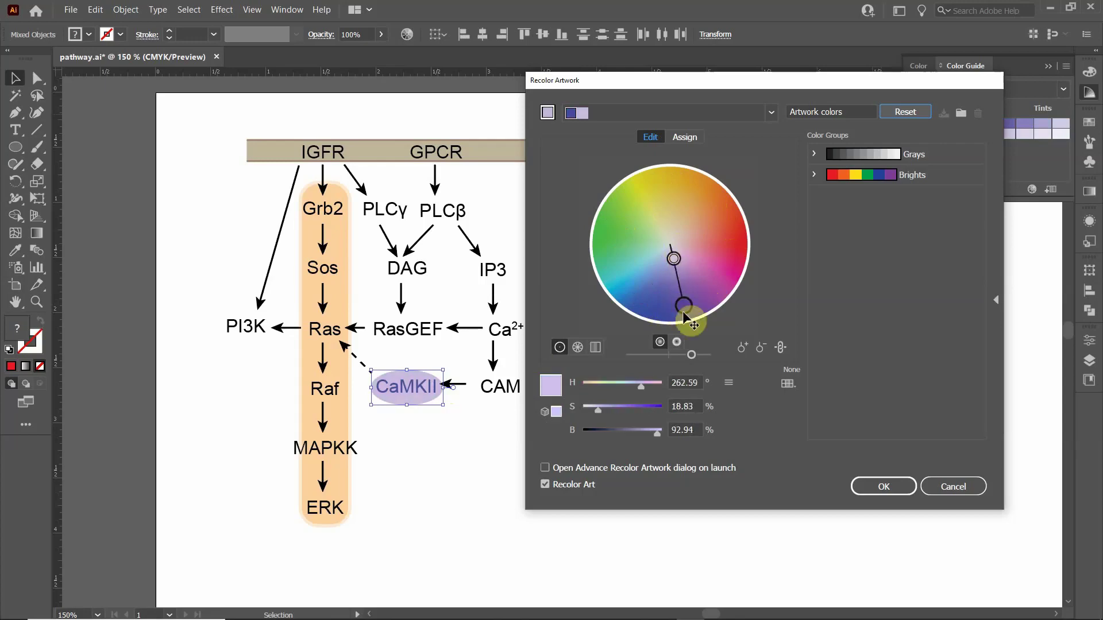